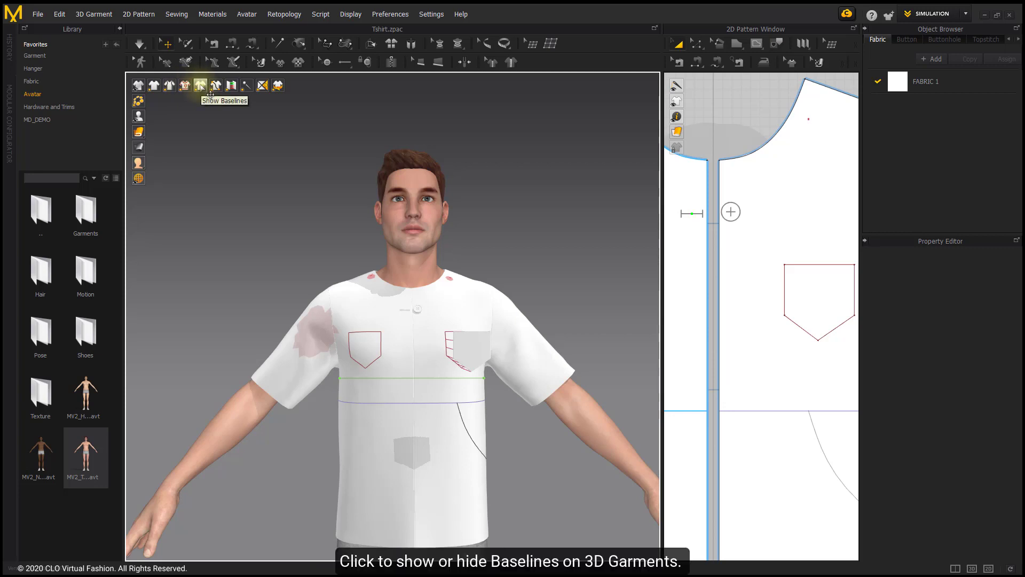
Toggle the baselines and the 3D pen lines on the 3D garment off and back on.
{"action": "left_click", "coordinate": [201, 85]}
{"action": "left_click", "coordinate": [201, 86]}
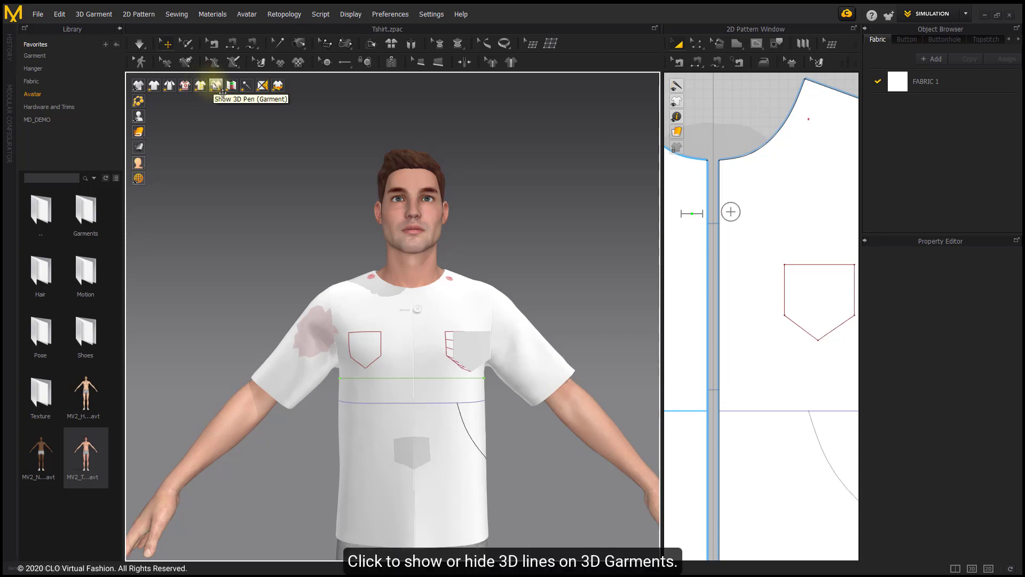
{"action": "left_click", "coordinate": [214, 84]}
{"action": "left_click", "coordinate": [223, 93]}
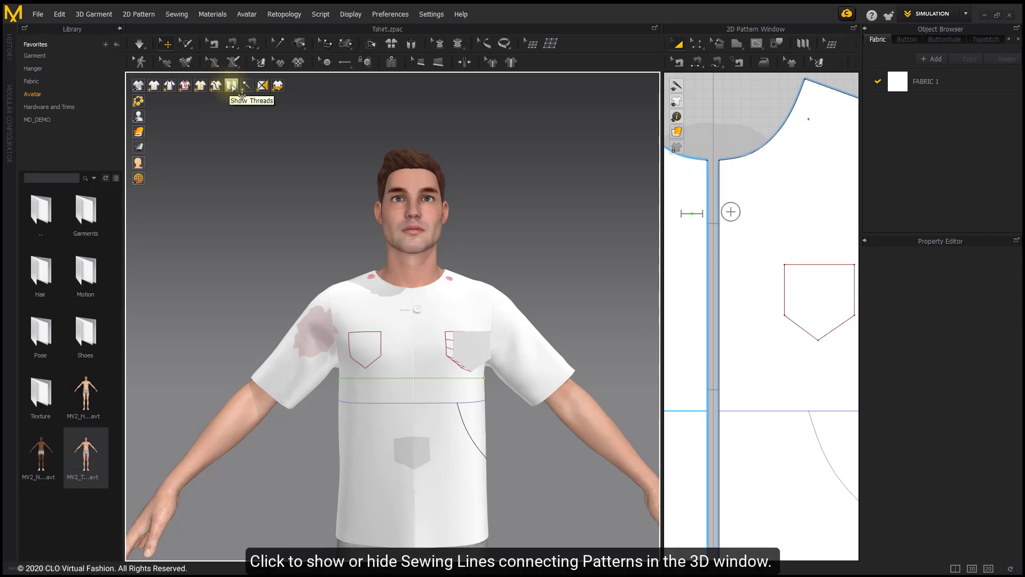
Toggle the sewing threads and the pins on the 3D garment off and back on.
{"action": "left_click", "coordinate": [233, 87]}
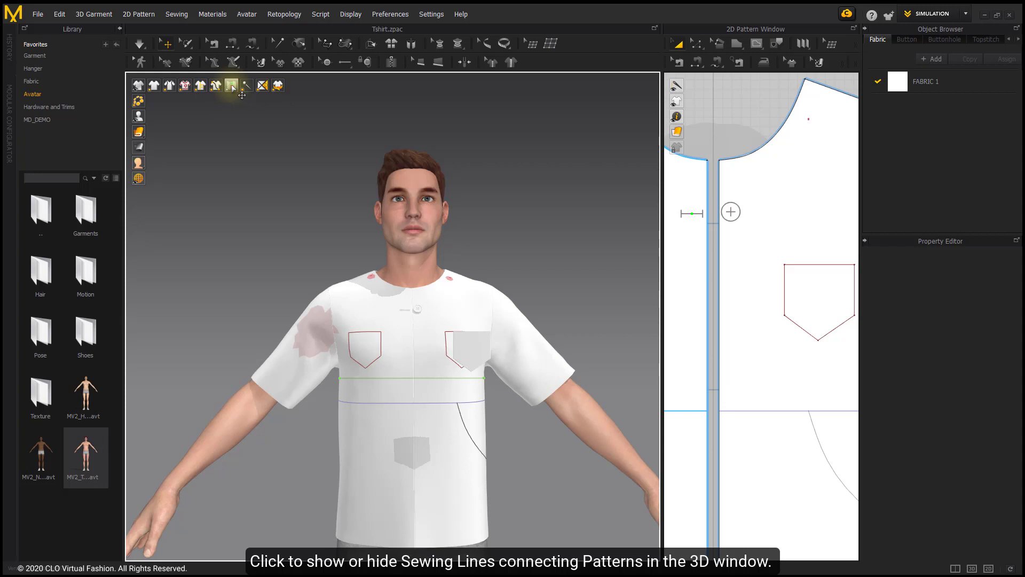
{"action": "left_click", "coordinate": [232, 87]}
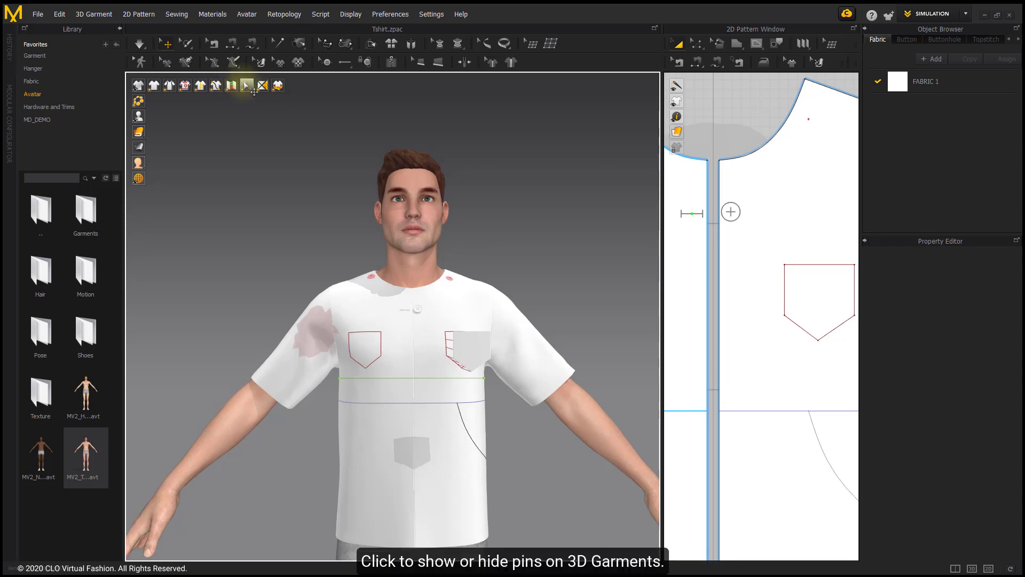
{"action": "left_click", "coordinate": [246, 85]}
{"action": "left_click", "coordinate": [253, 91]}
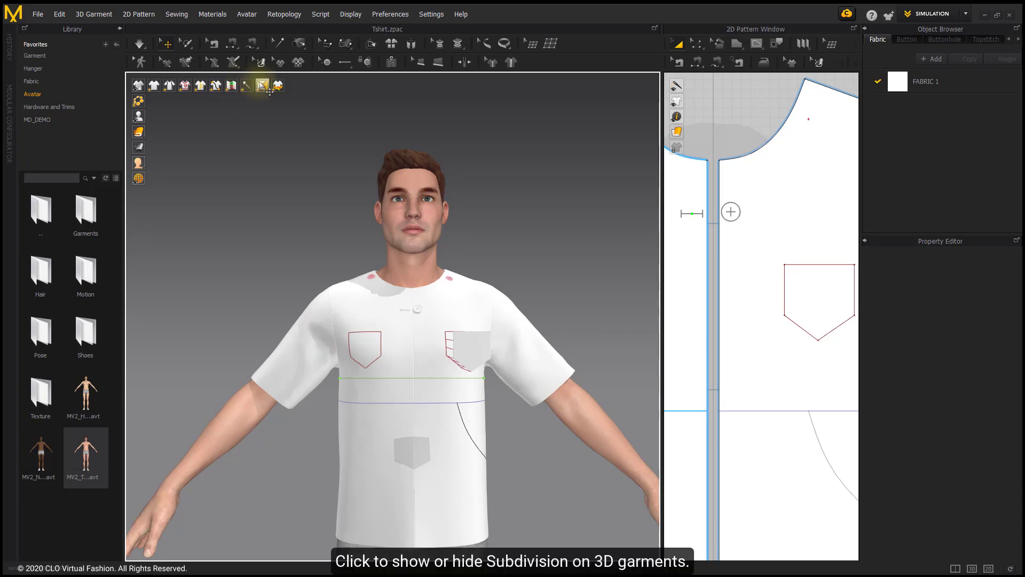
Toggle the subdivision display on the 3D garment, and hide and reshow its garment measurements.
{"action": "left_click", "coordinate": [262, 85]}
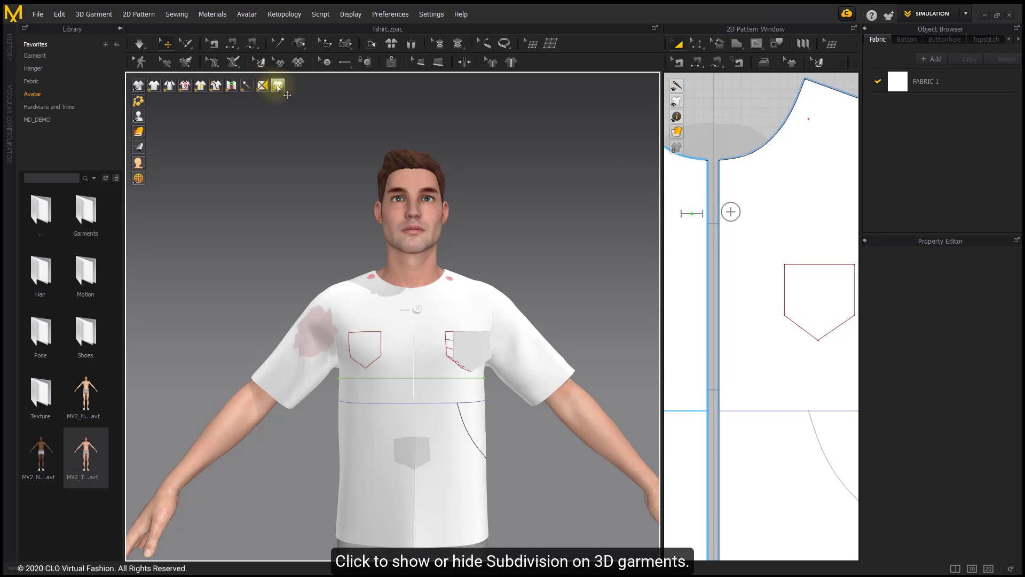
{"action": "left_click", "coordinate": [277, 86]}
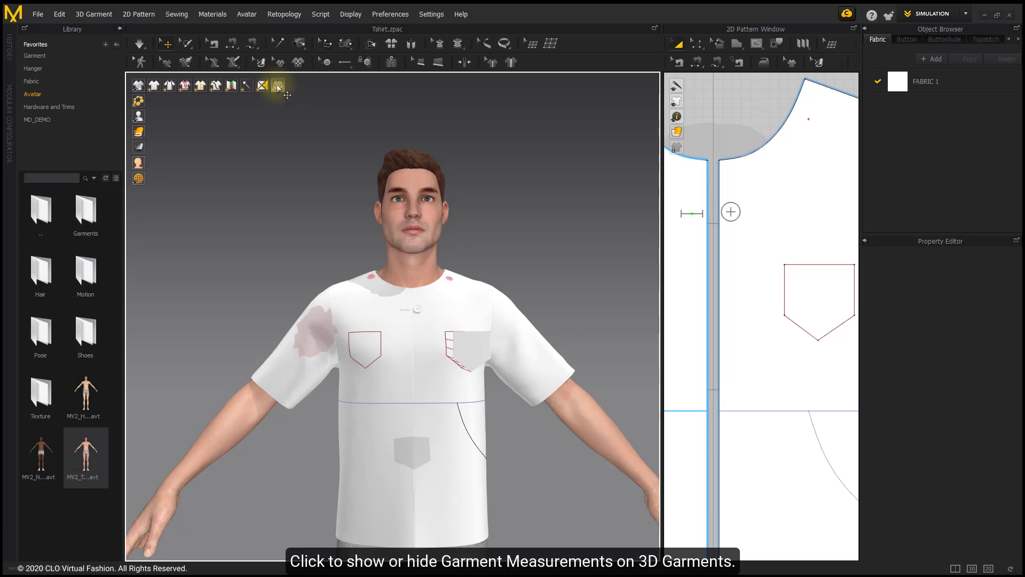
{"action": "left_click", "coordinate": [277, 85]}
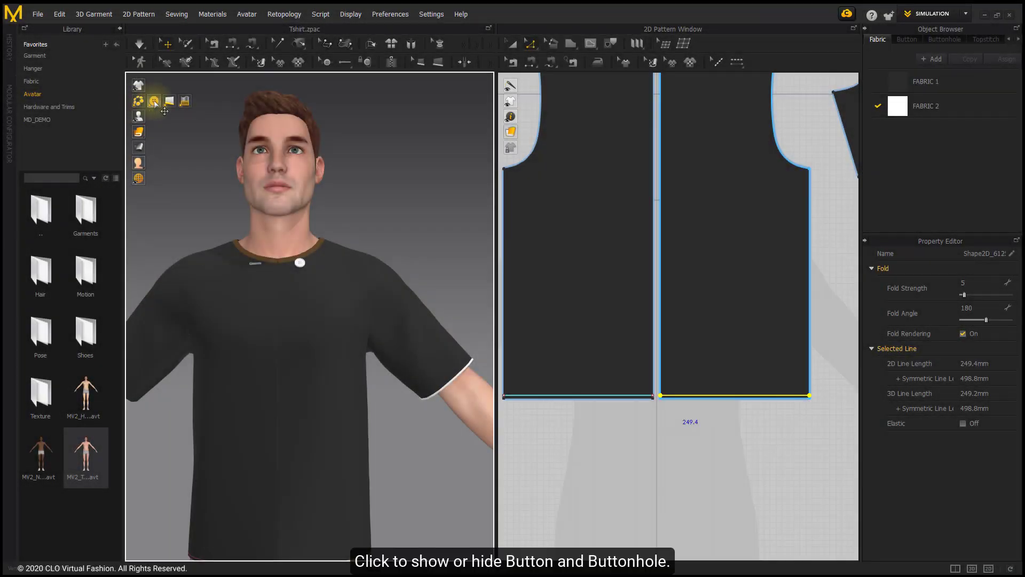
Toggle the display of the shirt's buttons, buttonholes and piping, plus the remaining trim option, off and back on.
{"action": "left_click", "coordinate": [154, 101]}
{"action": "left_click", "coordinate": [154, 102]}
{"action": "left_click", "coordinate": [169, 101]}
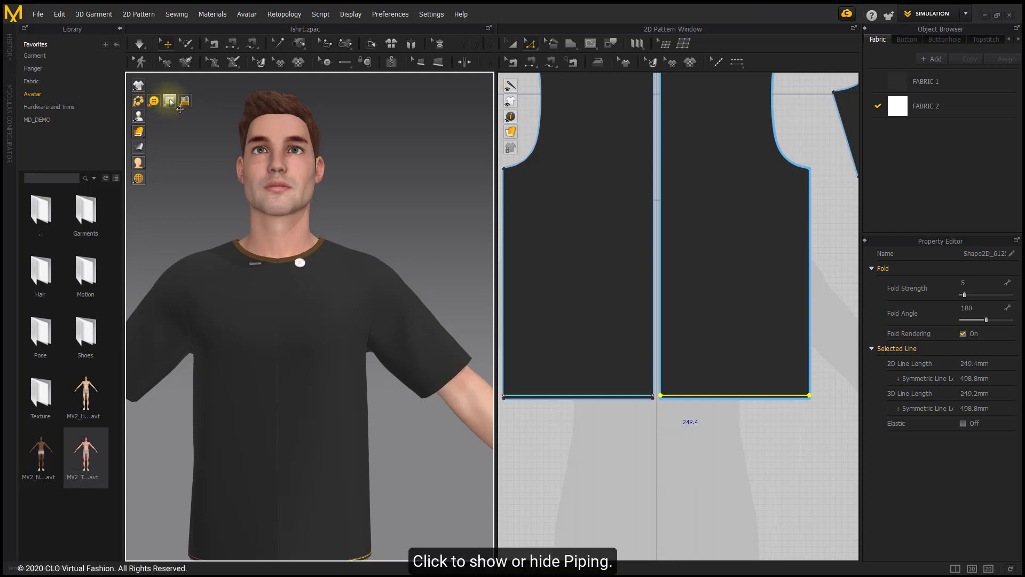
{"action": "left_click", "coordinate": [179, 107]}
{"action": "left_click", "coordinate": [191, 110]}
{"action": "left_click", "coordinate": [191, 110]}
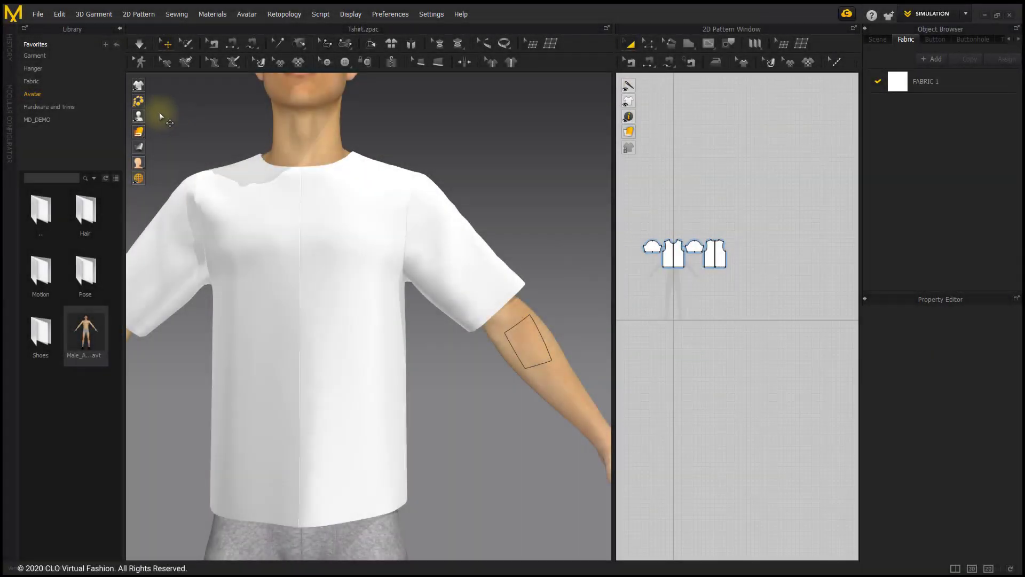
Hide the avatar under the white T-shirt and show it again.
{"action": "left_click", "coordinate": [154, 116]}
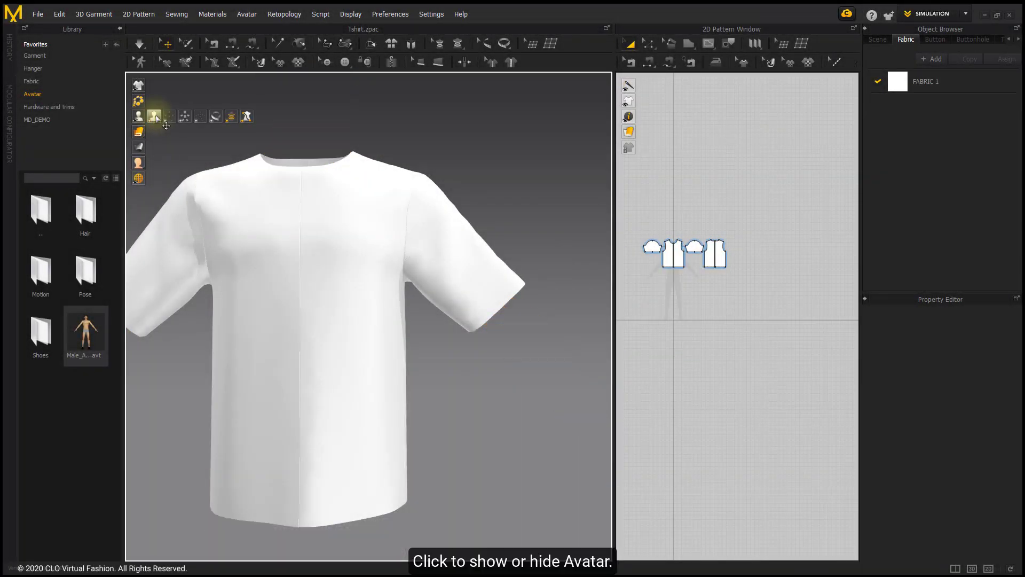
{"action": "left_click", "coordinate": [155, 117]}
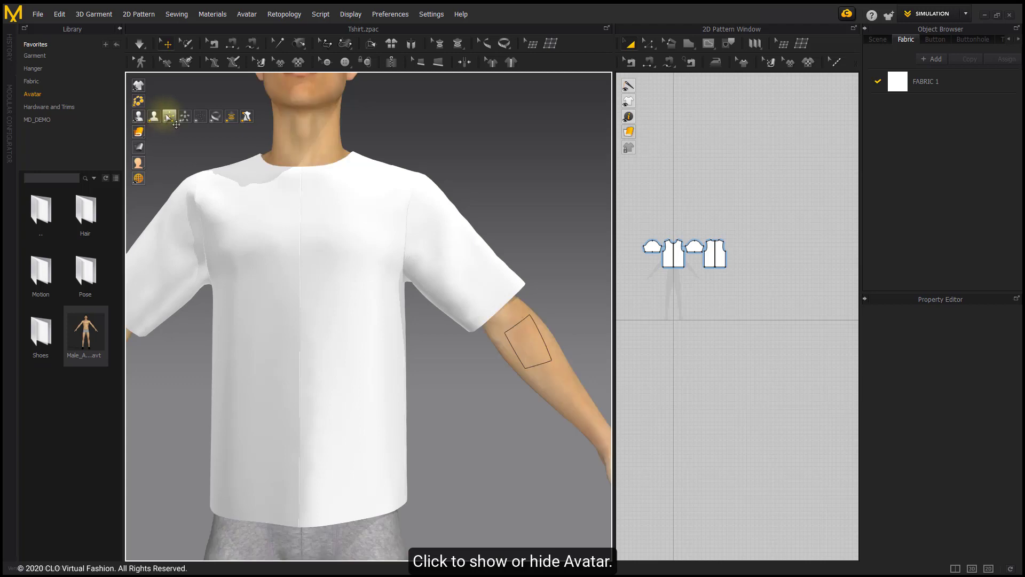
Show the arrangement points around the avatar together with the bounding volumes they are applied to.
{"action": "left_click", "coordinate": [168, 117]}
{"action": "left_click", "coordinate": [169, 117]}
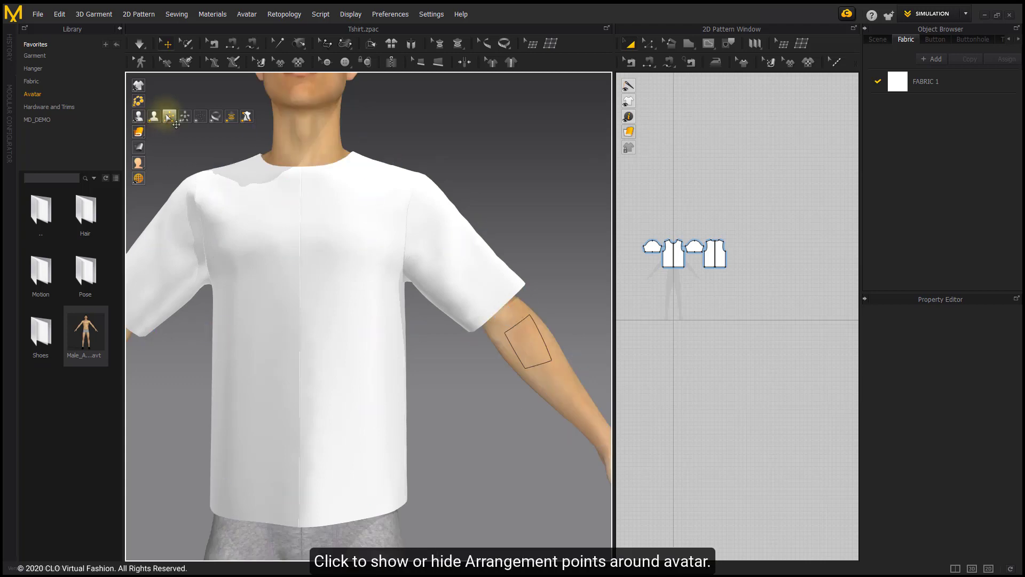
{"action": "left_click", "coordinate": [169, 117]}
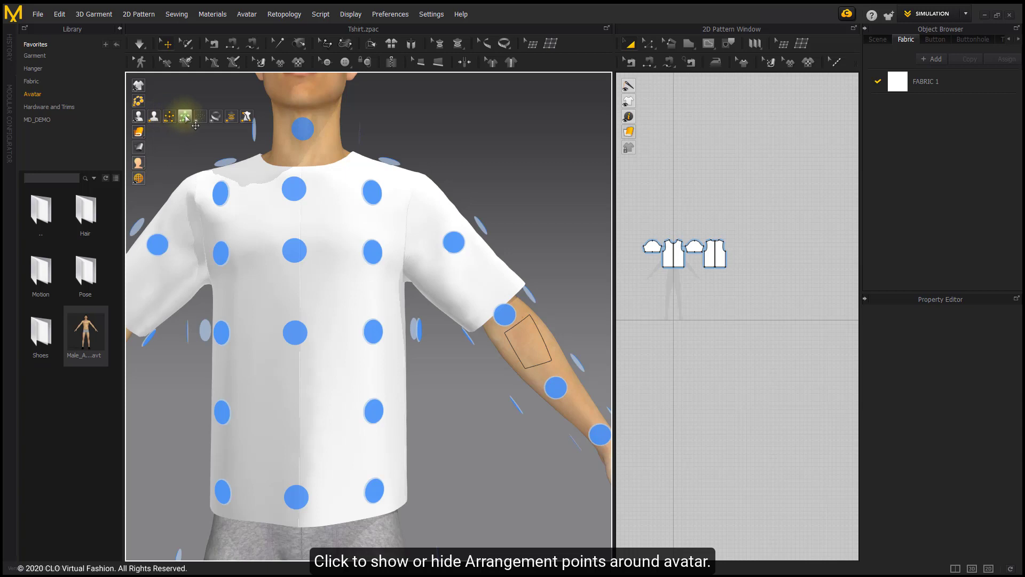
{"action": "left_click", "coordinate": [185, 117]}
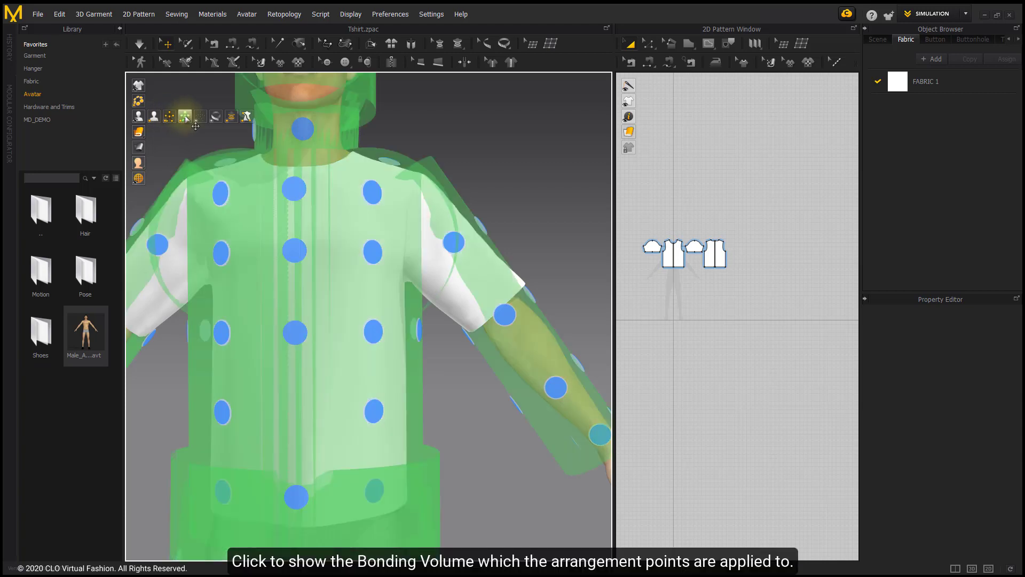
{"action": "scroll", "coordinate": [269, 167], "scroll_direction": "down", "scroll_amount": 1}
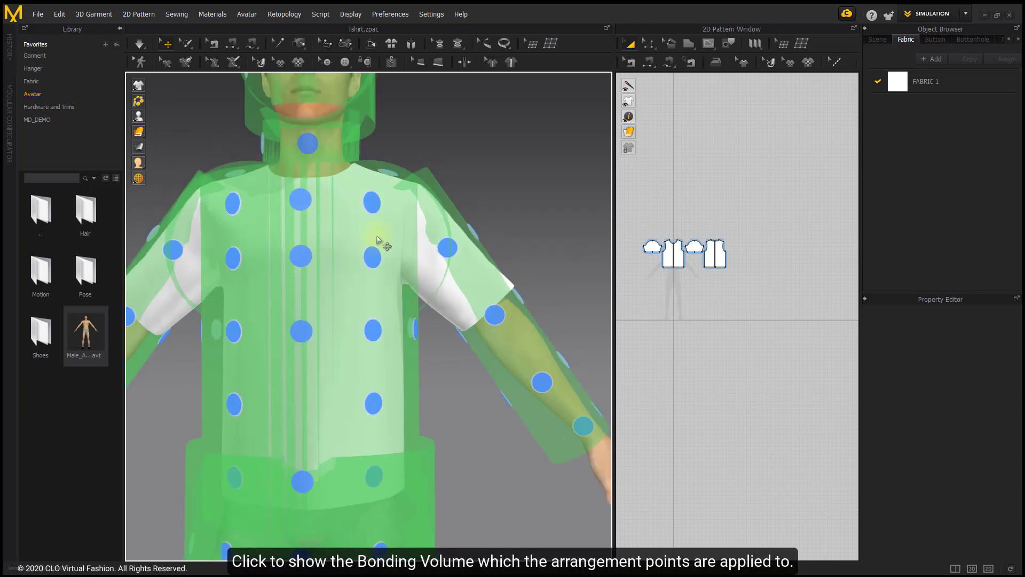
{"action": "scroll", "coordinate": [215, 149], "scroll_direction": "up", "scroll_amount": 1}
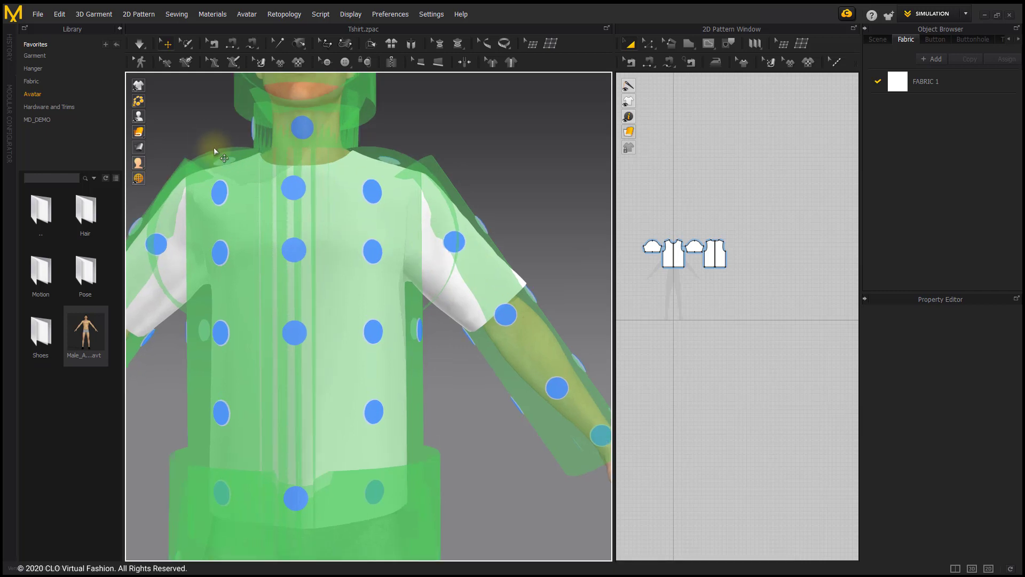
Hide the bounding volumes and the arrangement points around the avatar.
{"action": "mouse_move", "coordinate": [138, 115]}
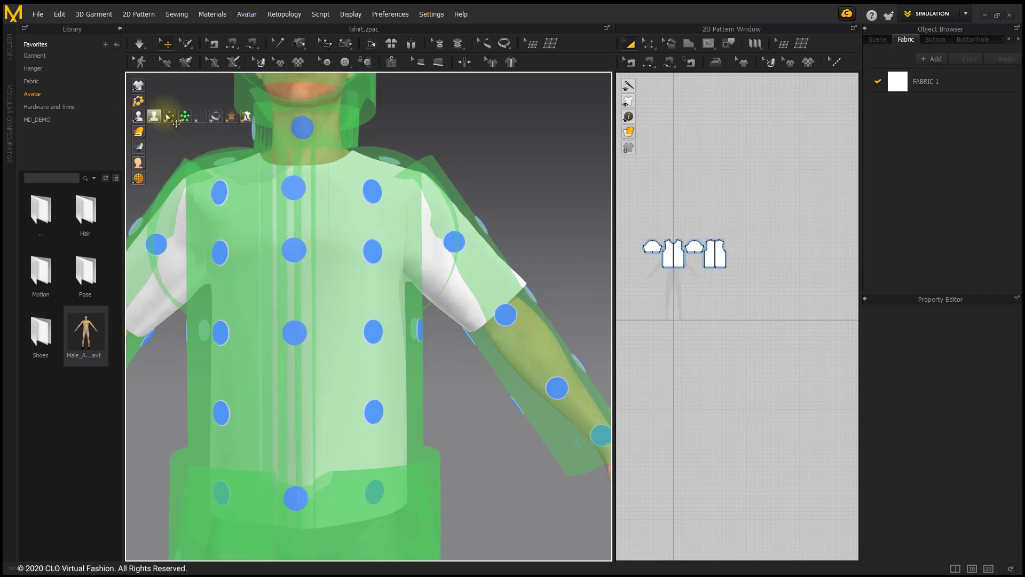
{"action": "left_click", "coordinate": [185, 115]}
{"action": "left_click", "coordinate": [169, 116]}
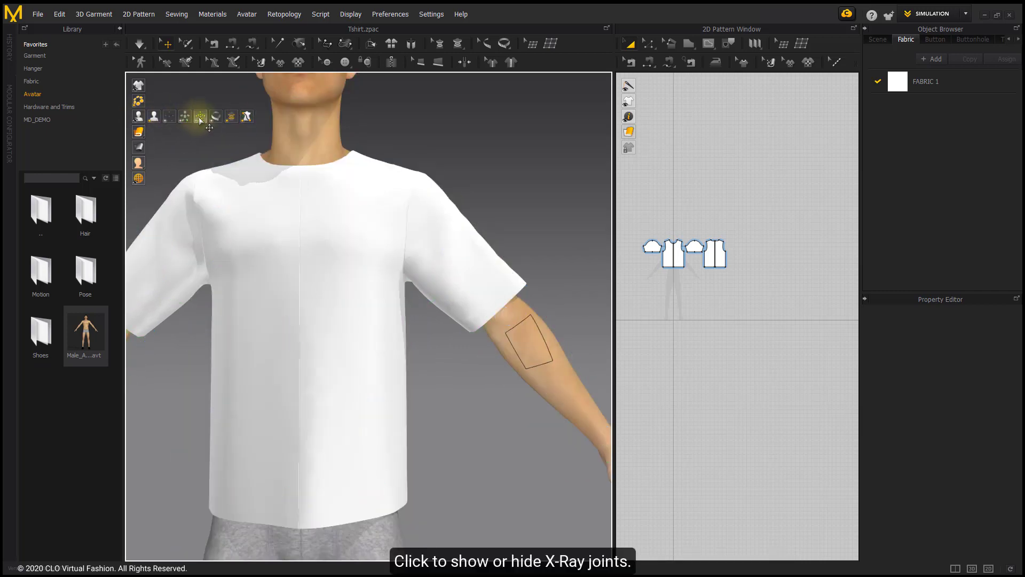
Show the avatar's X-Ray joints, select the upper arm joint on the shoulder, and hide the joints again.
{"action": "left_click", "coordinate": [200, 116]}
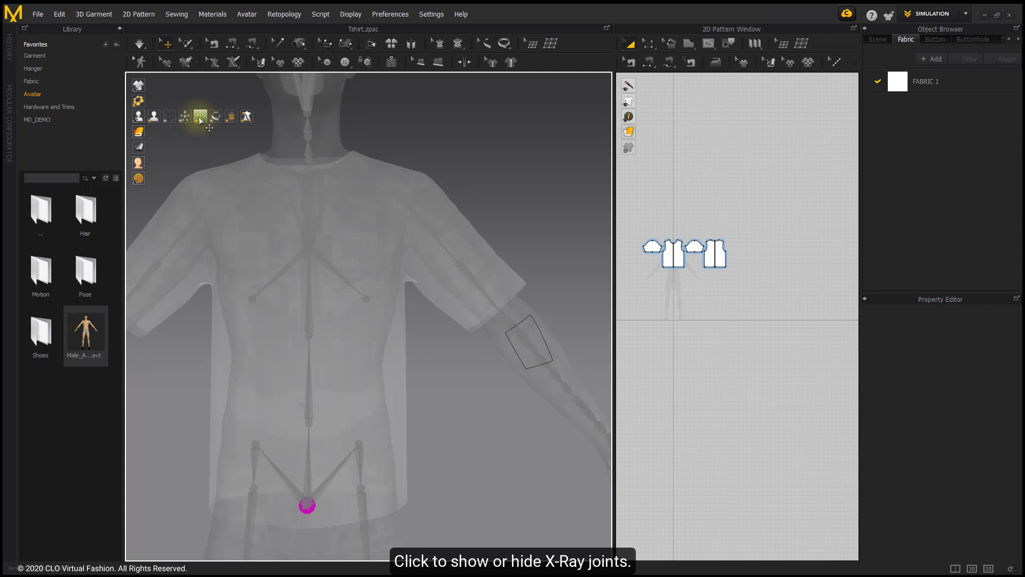
{"action": "left_click", "coordinate": [398, 188]}
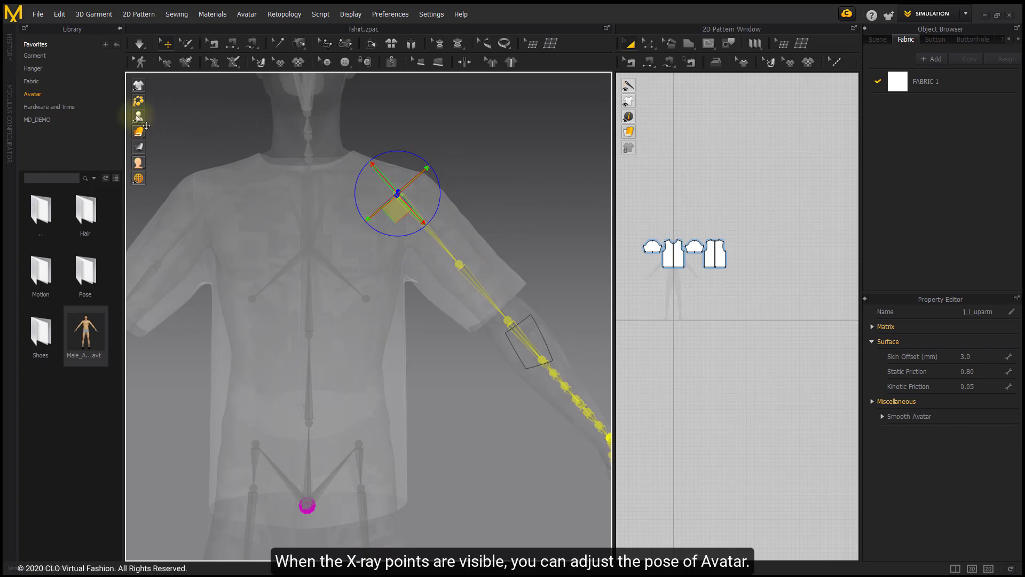
{"action": "mouse_move", "coordinate": [139, 116]}
{"action": "left_click", "coordinate": [206, 120]}
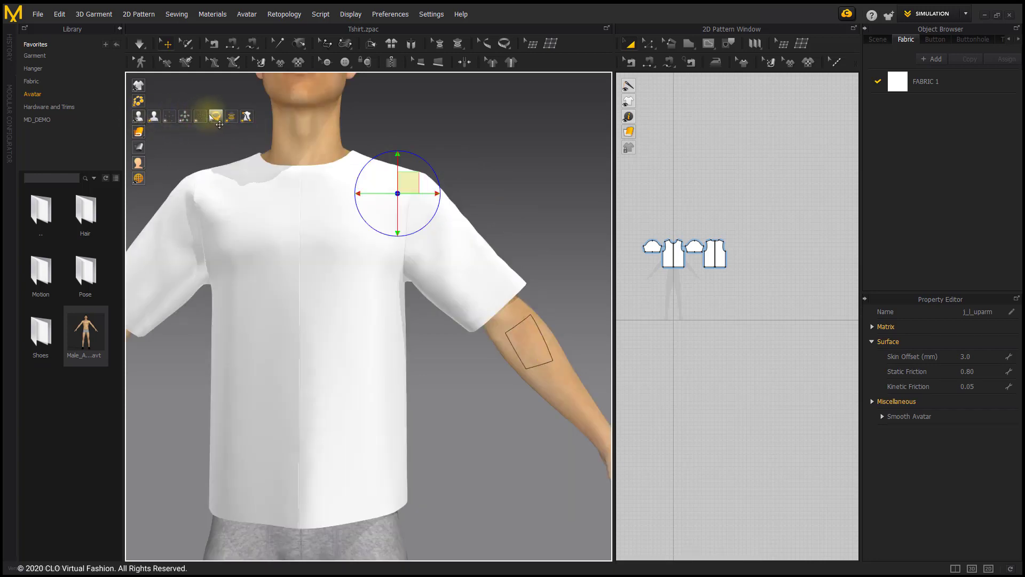
Show and hide the avatar measurements, and toggle the 3D lines on the avatar off and back on.
{"action": "left_click", "coordinate": [216, 118]}
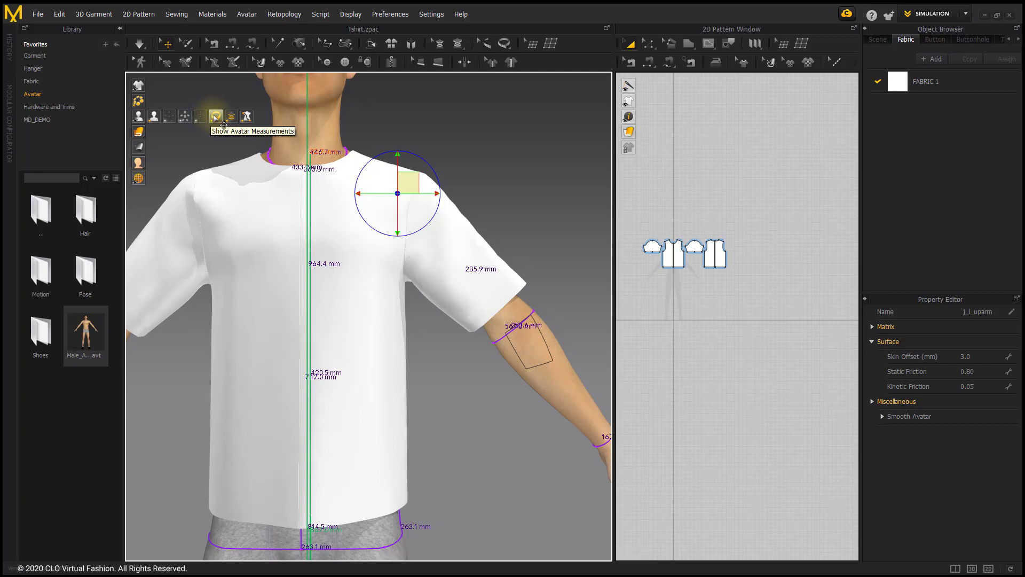
{"action": "left_click", "coordinate": [217, 121]}
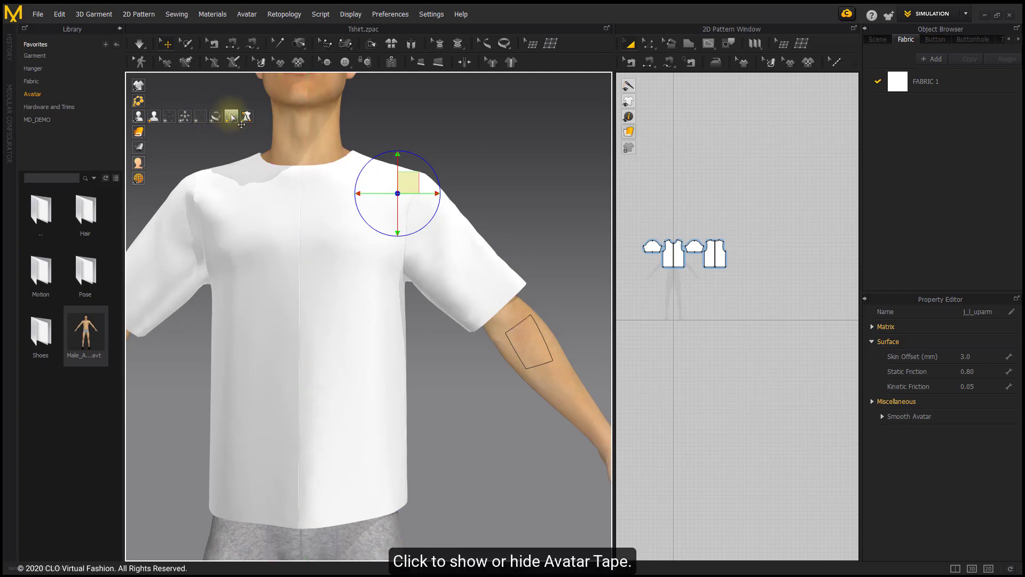
{"action": "left_click", "coordinate": [249, 118]}
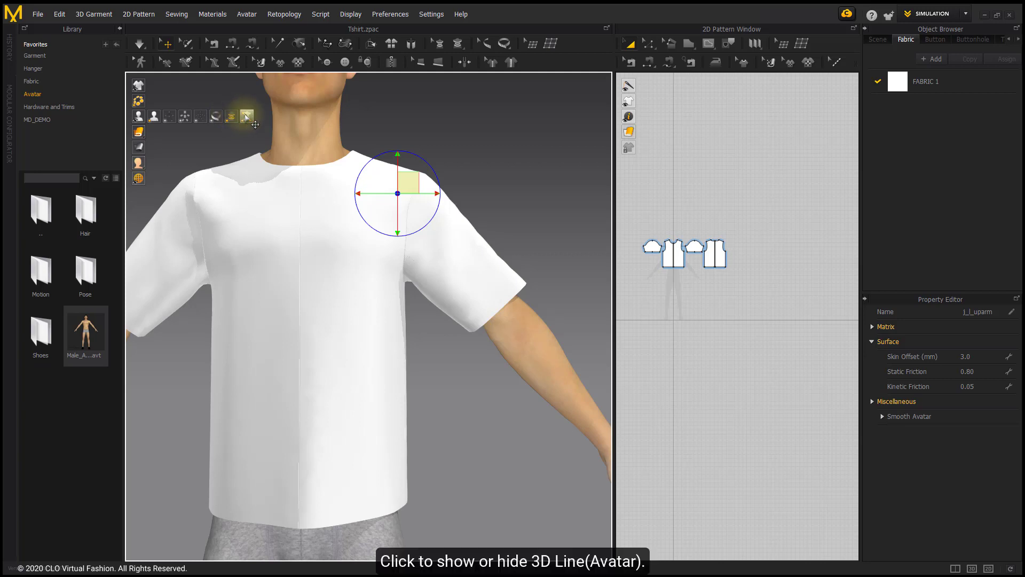
{"action": "left_click", "coordinate": [248, 118]}
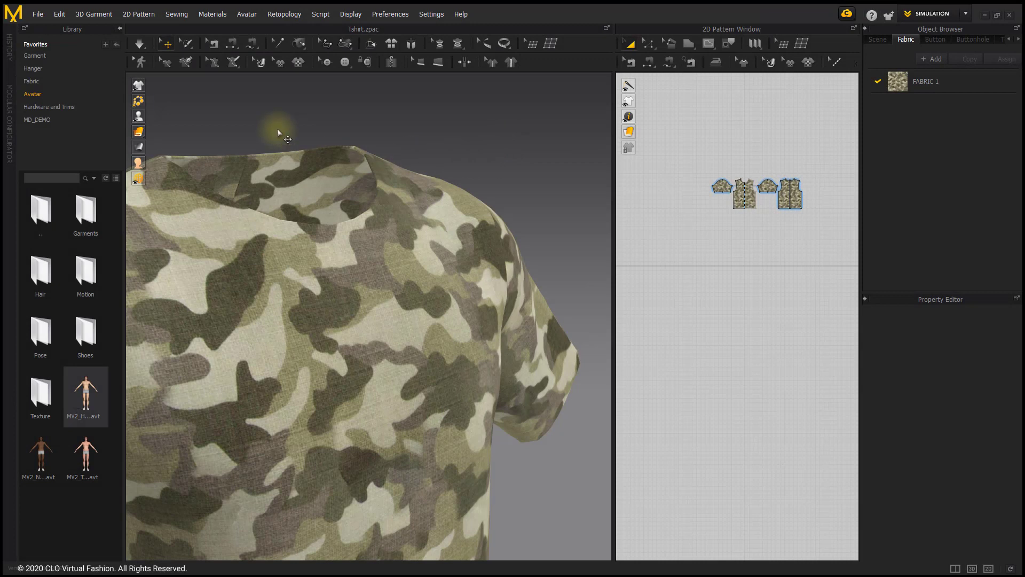
Switch the camouflage garment's display to Monochrome Surface, Thick Textured Surface, and finally the textured surface without thickness.
{"action": "mouse_move", "coordinate": [139, 132]}
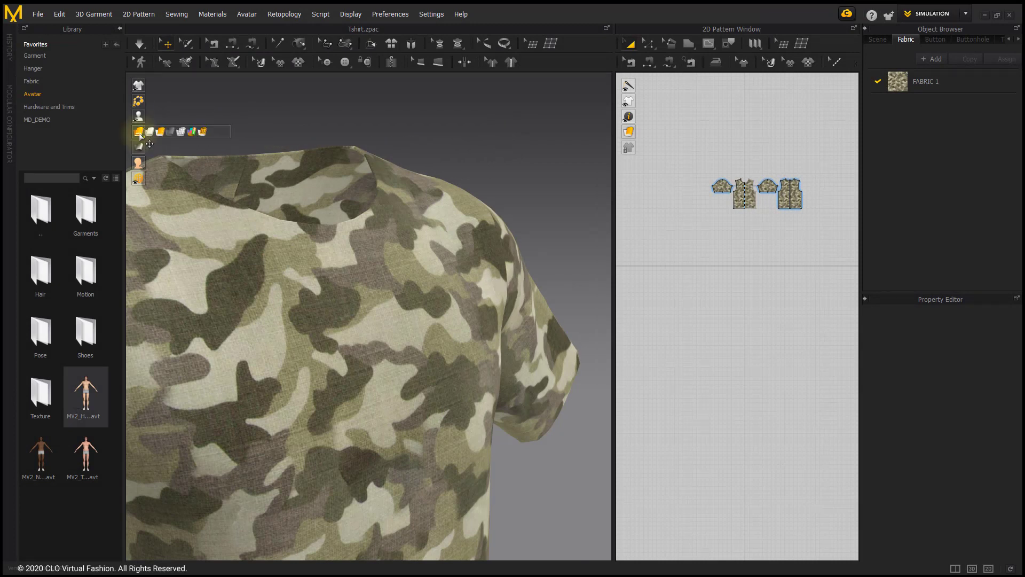
{"action": "left_click", "coordinate": [154, 133]}
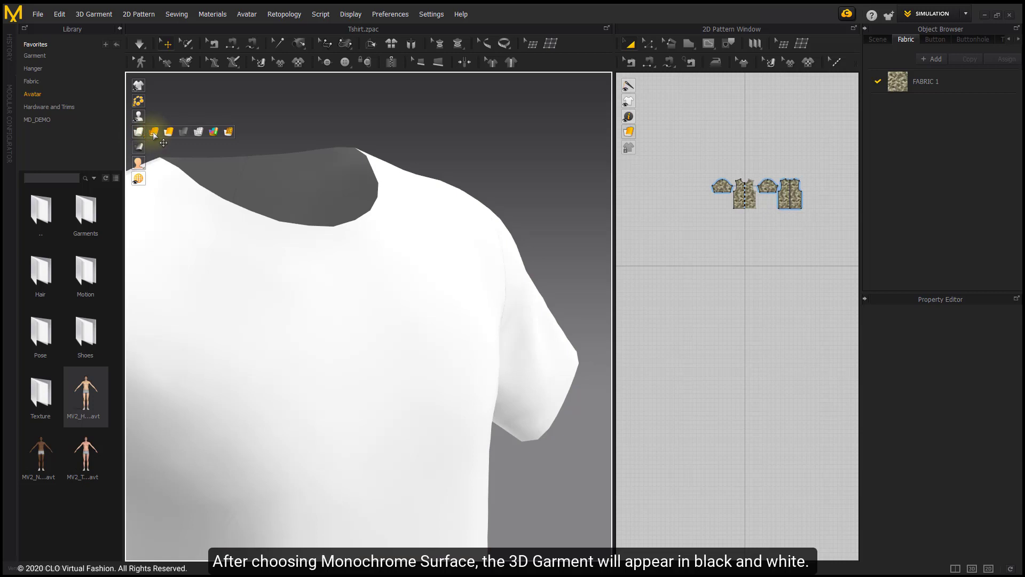
{"action": "left_click", "coordinate": [154, 136]}
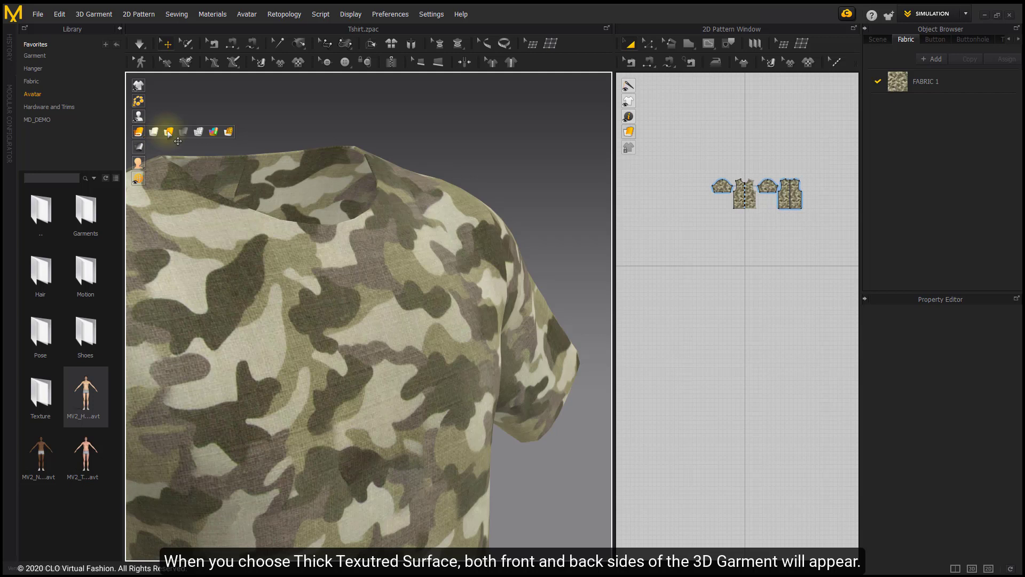
{"action": "left_click", "coordinate": [168, 132]}
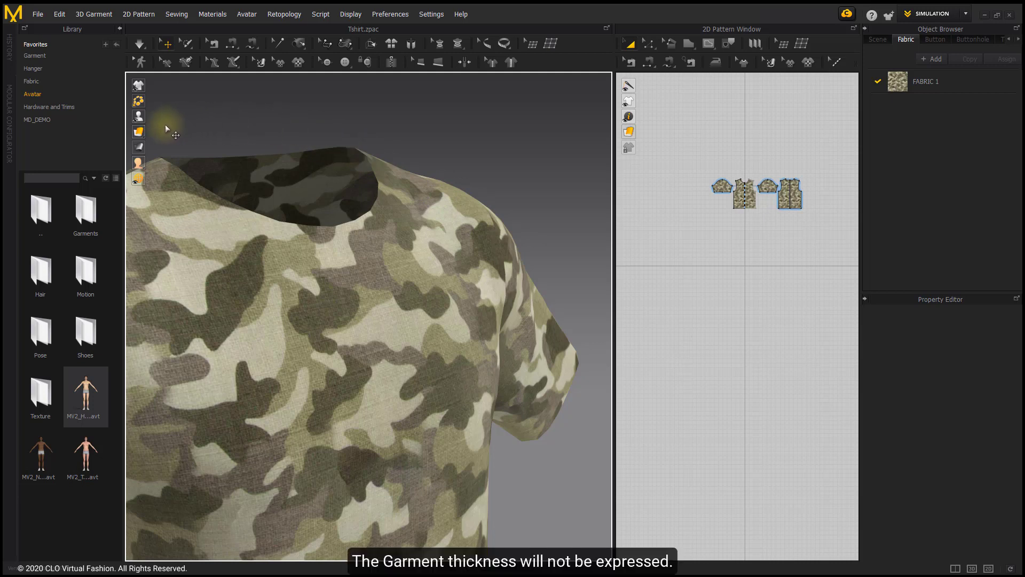
Display the garment with Transparent Surface and show the avatar beneath it.
{"action": "mouse_move", "coordinate": [153, 131]}
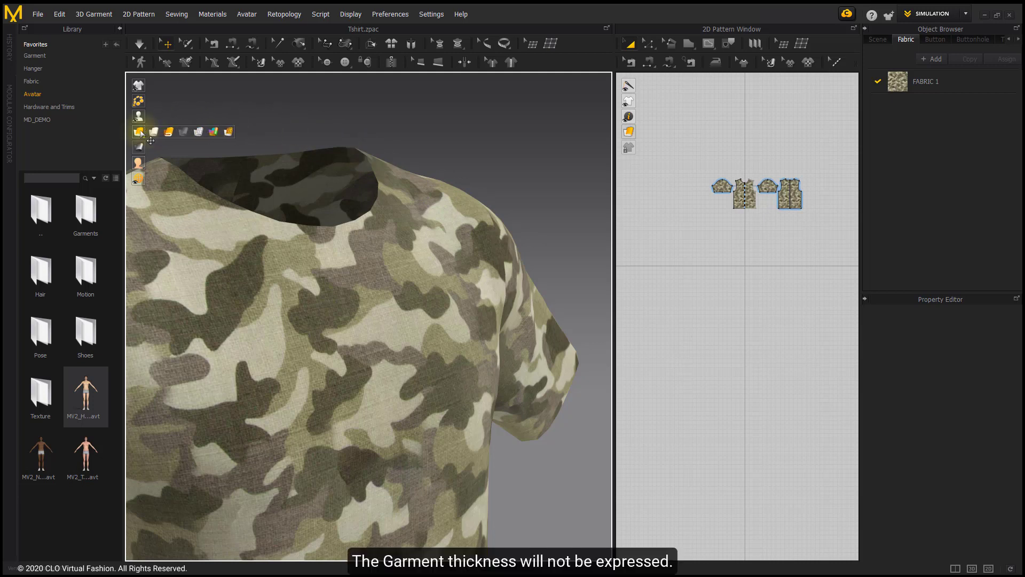
{"action": "left_click", "coordinate": [191, 138]}
{"action": "scroll", "coordinate": [305, 193], "scroll_direction": "down", "scroll_amount": 3}
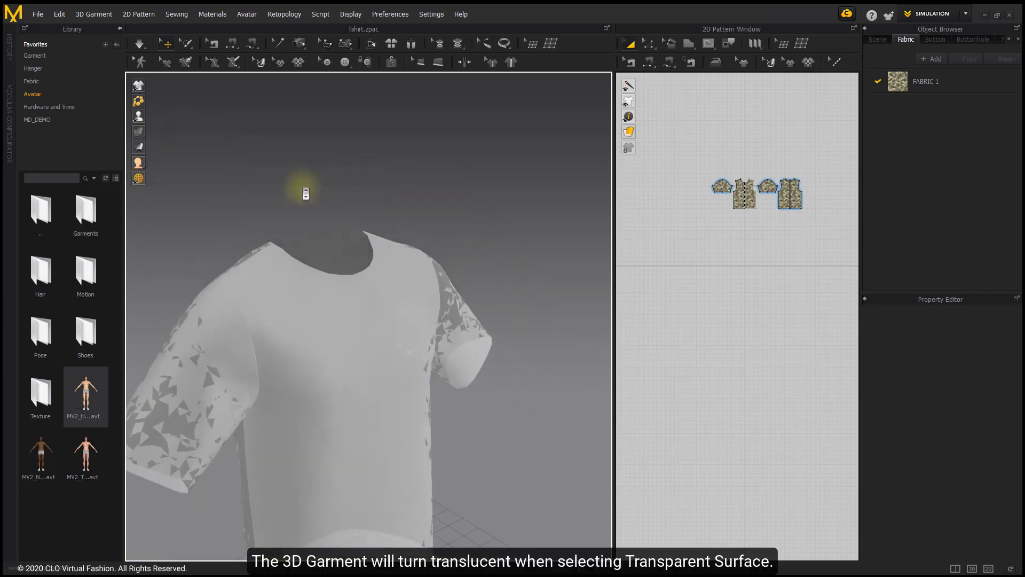
{"action": "key", "text": "shift+a"}
{"action": "right_click_drag", "start_coordinate": [467, 276], "coordinate": [443, 292]}
{"action": "scroll", "coordinate": [443, 292], "scroll_direction": "up", "scroll_amount": 1}
{"action": "scroll", "coordinate": [412, 258], "scroll_direction": "up", "scroll_amount": 5}
{"action": "right_click_drag", "start_coordinate": [360, 258], "coordinate": [361, 279]}
Switch the garment's display to Mesh to check its mesh over the avatar.
{"action": "mouse_move", "coordinate": [139, 132]}
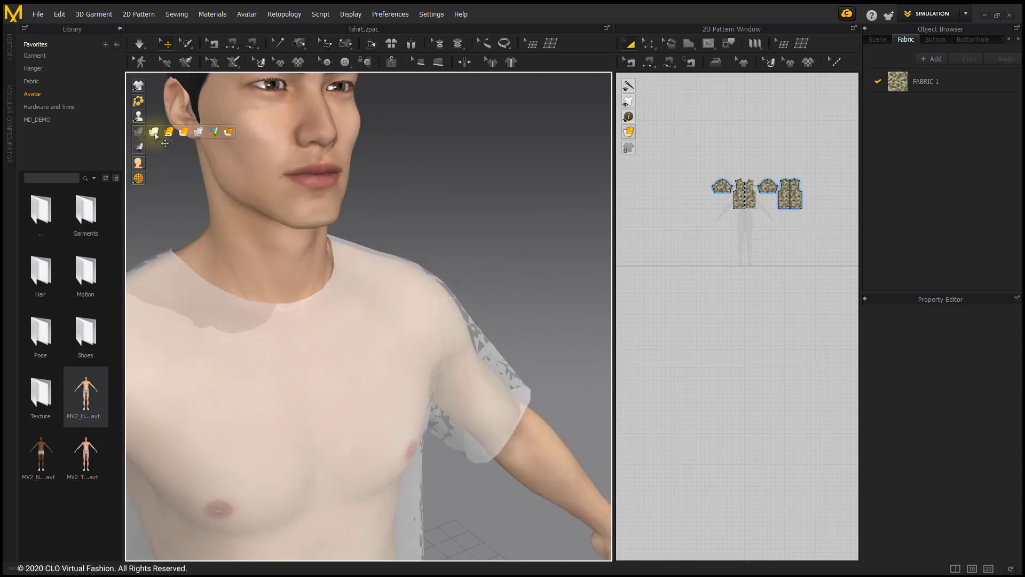
{"action": "left_click", "coordinate": [197, 132]}
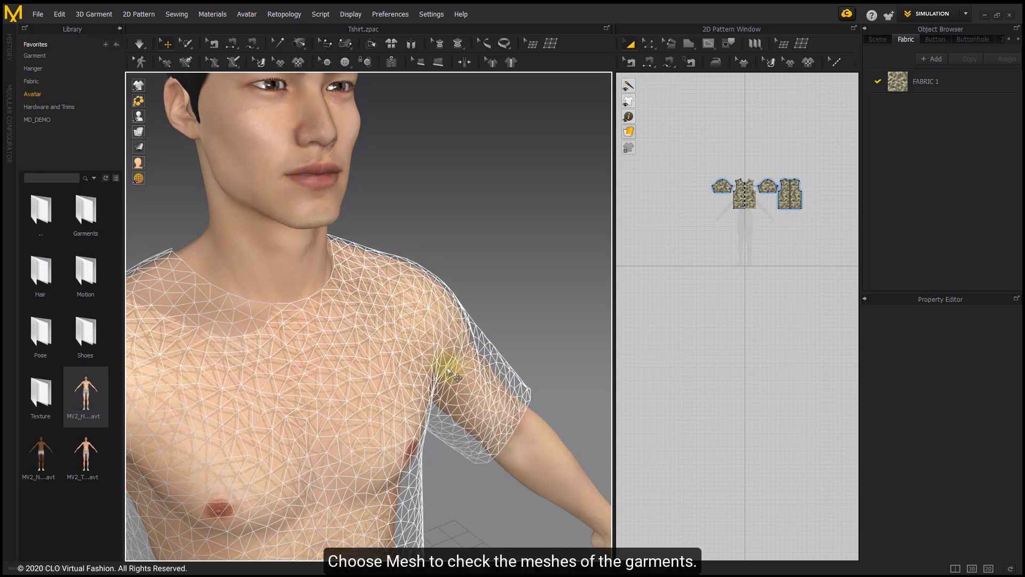
{"action": "mouse_move", "coordinate": [138, 131]}
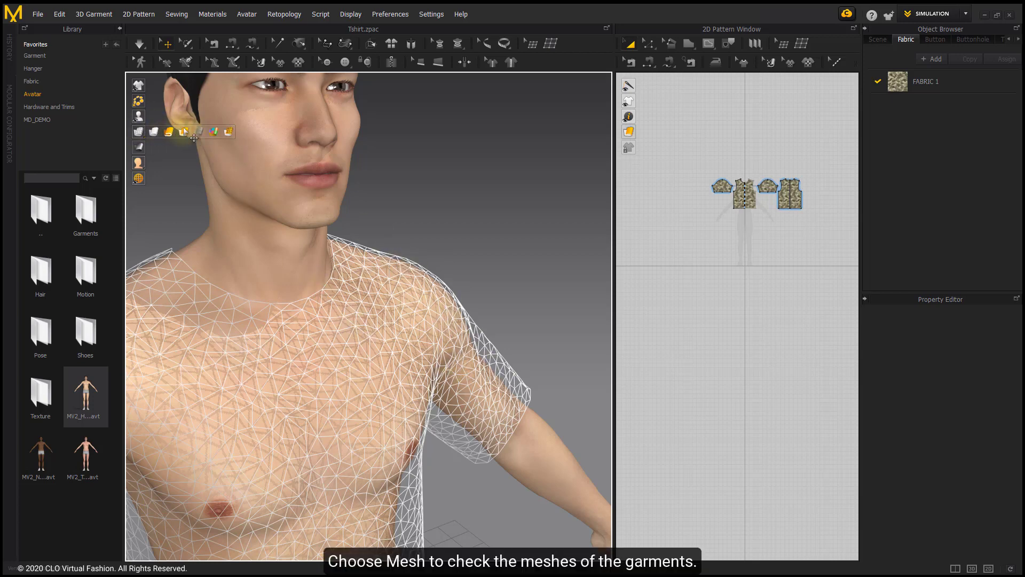
Display the camouflage garment with Random Color Surface to distinguish its patterns, and switch it to Wireframe on Surface.
{"action": "left_click", "coordinate": [213, 131]}
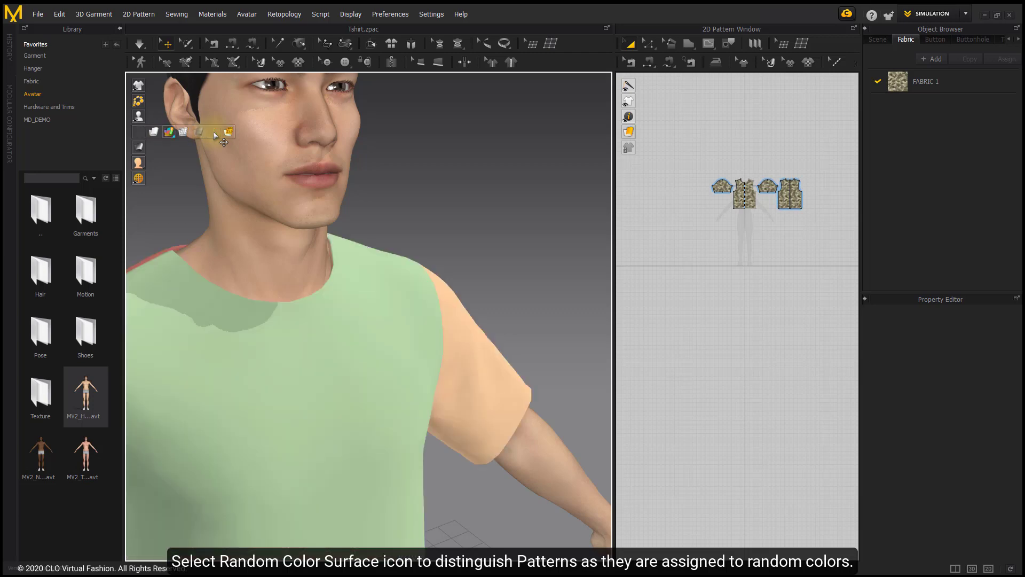
{"action": "scroll", "coordinate": [354, 212], "scroll_direction": "down", "scroll_amount": 3}
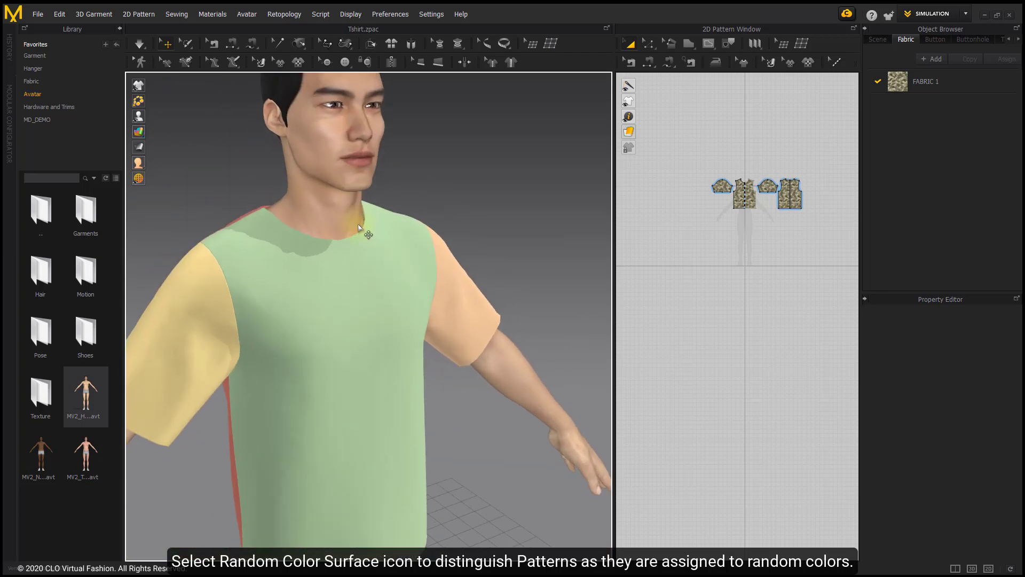
{"action": "mouse_move", "coordinate": [140, 134]}
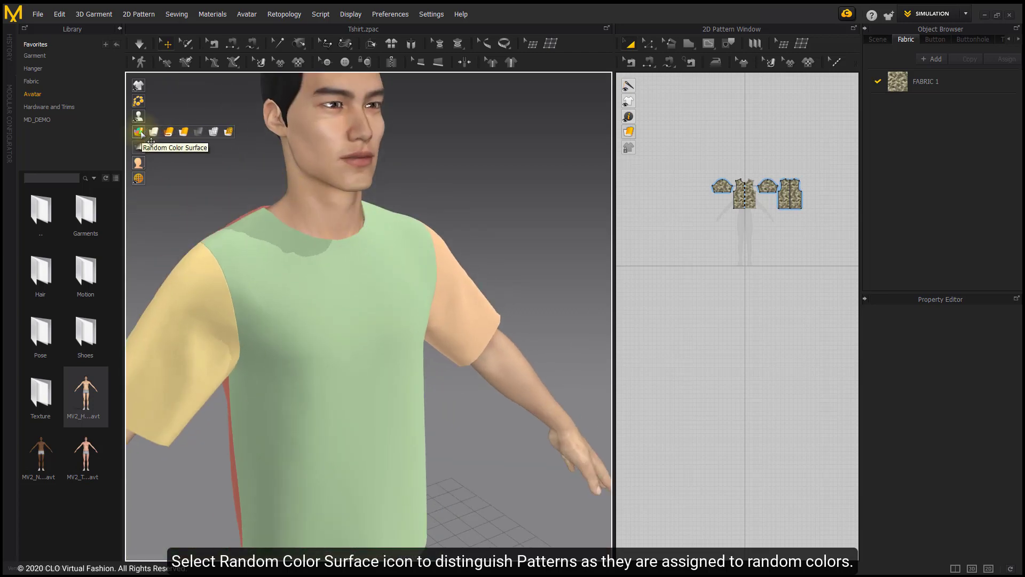
{"action": "left_click", "coordinate": [229, 131]}
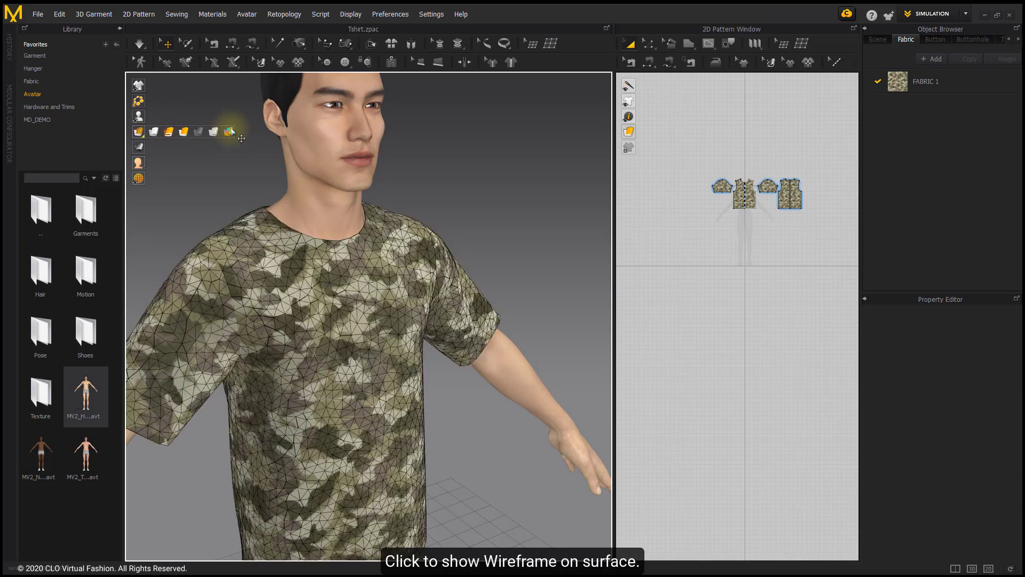
{"action": "left_click", "coordinate": [418, 269]}
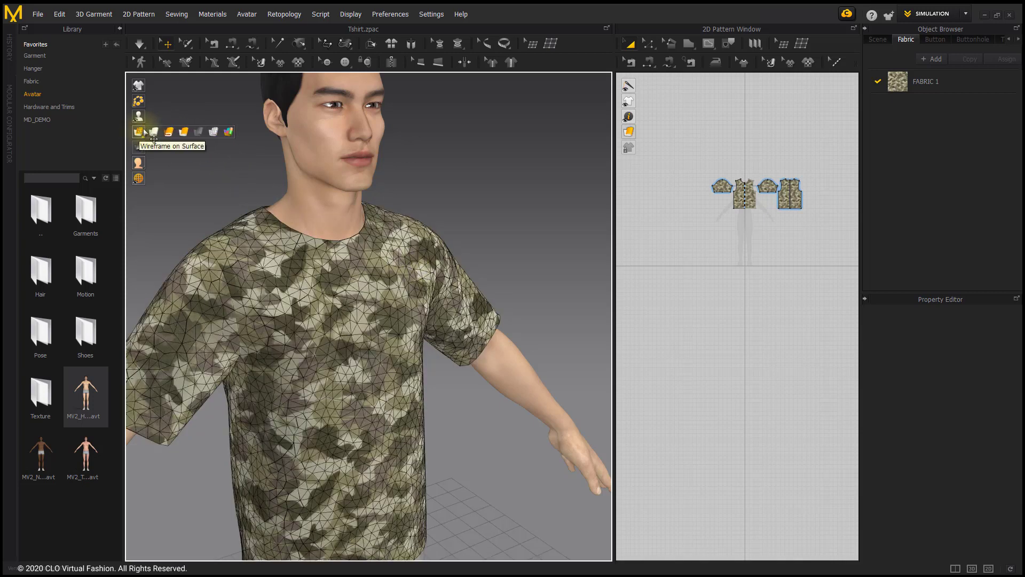
Return the camouflage garment to its textured surface display without the wireframe.
{"action": "left_click", "coordinate": [169, 132]}
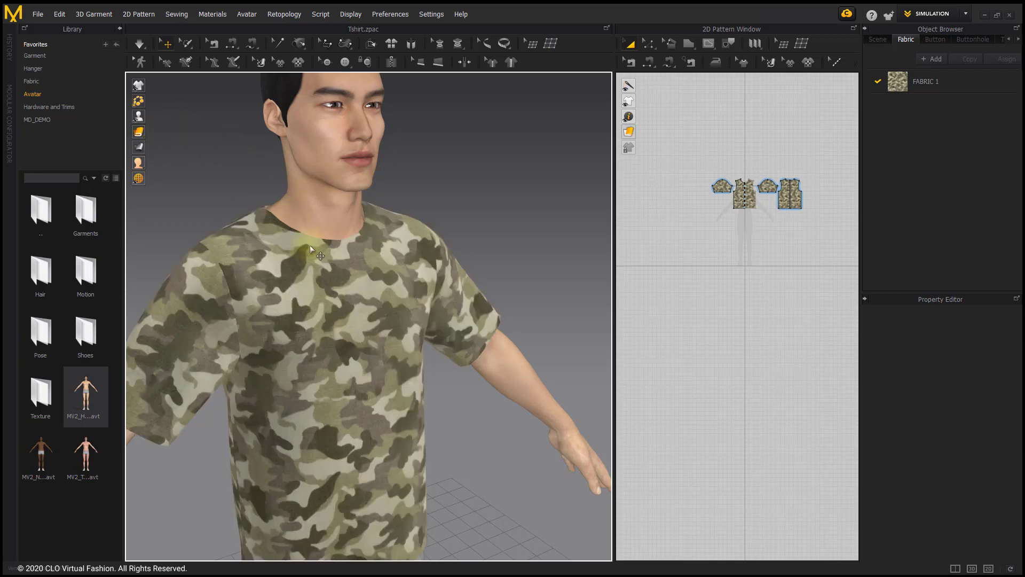
{"action": "middle_click_drag", "start_coordinate": [310, 245], "coordinate": [312, 302]}
{"action": "scroll", "coordinate": [312, 303], "scroll_direction": "up", "scroll_amount": 1}
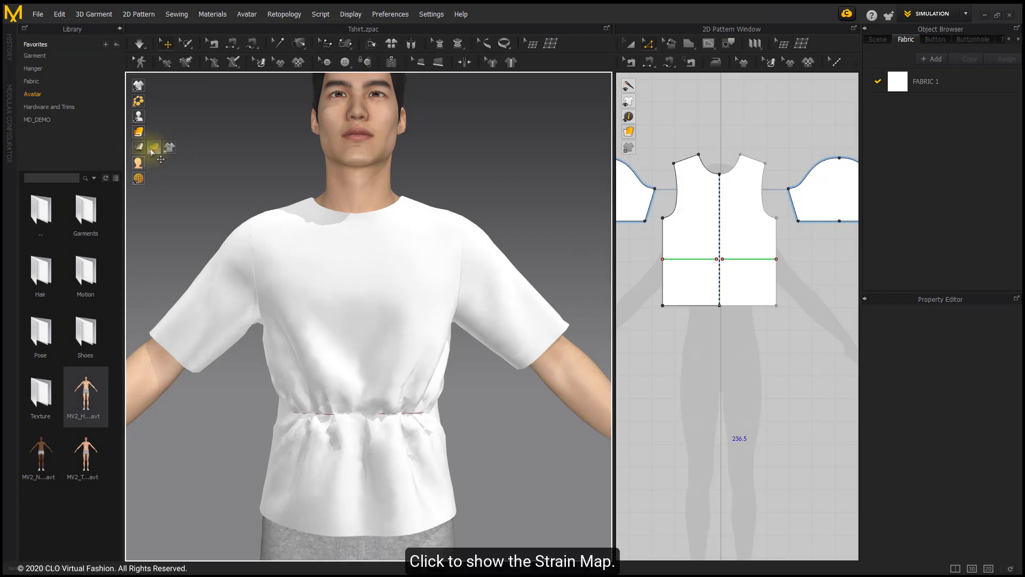
Show the Strain Map on the white T-shirt and check the stretch percentage at a point on its front chest.
{"action": "left_click", "coordinate": [153, 149]}
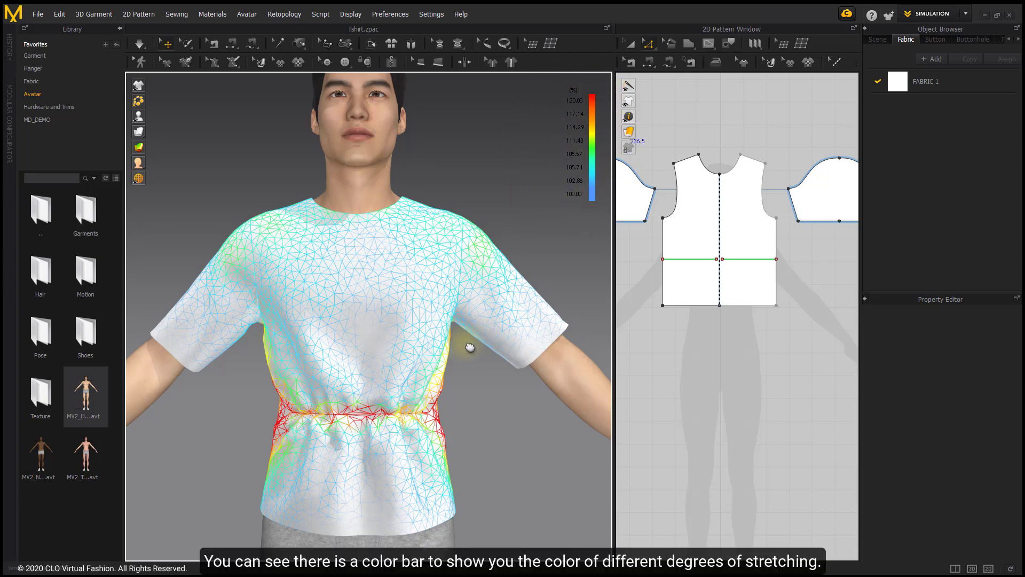
{"action": "scroll", "coordinate": [470, 347], "scroll_direction": "up", "scroll_amount": 5}
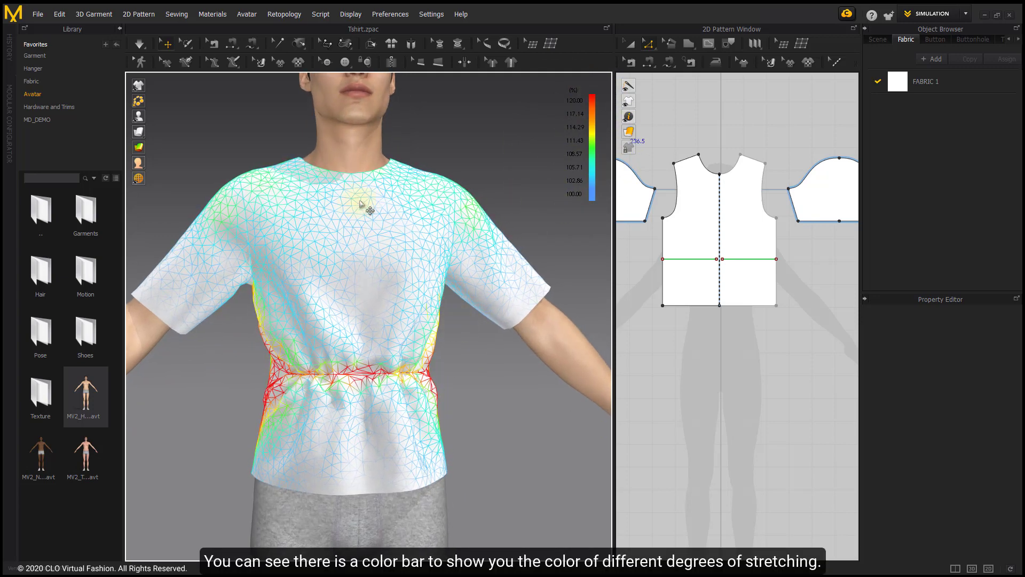
{"action": "left_click", "coordinate": [420, 214]}
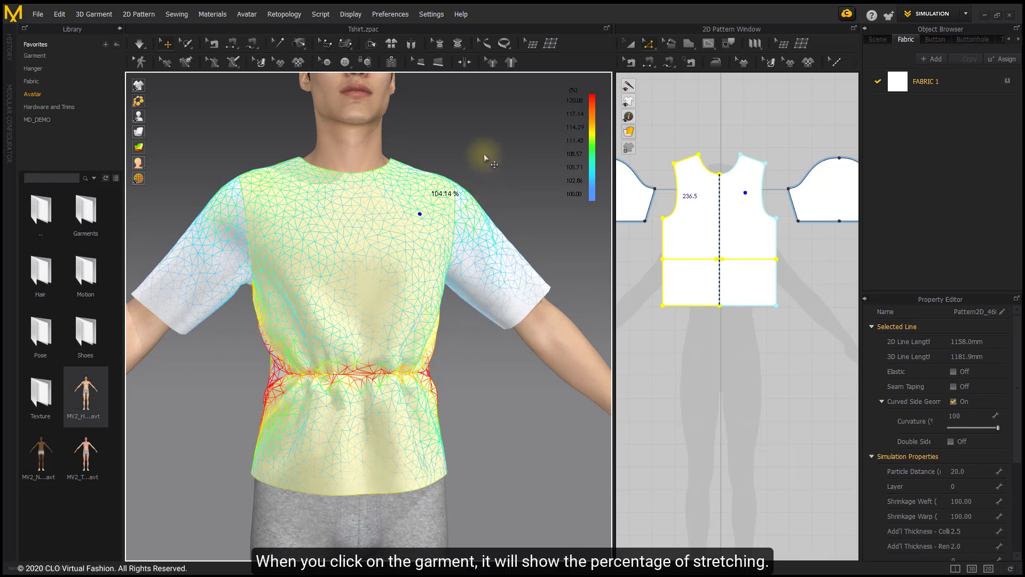
{"action": "left_click", "coordinate": [424, 151]}
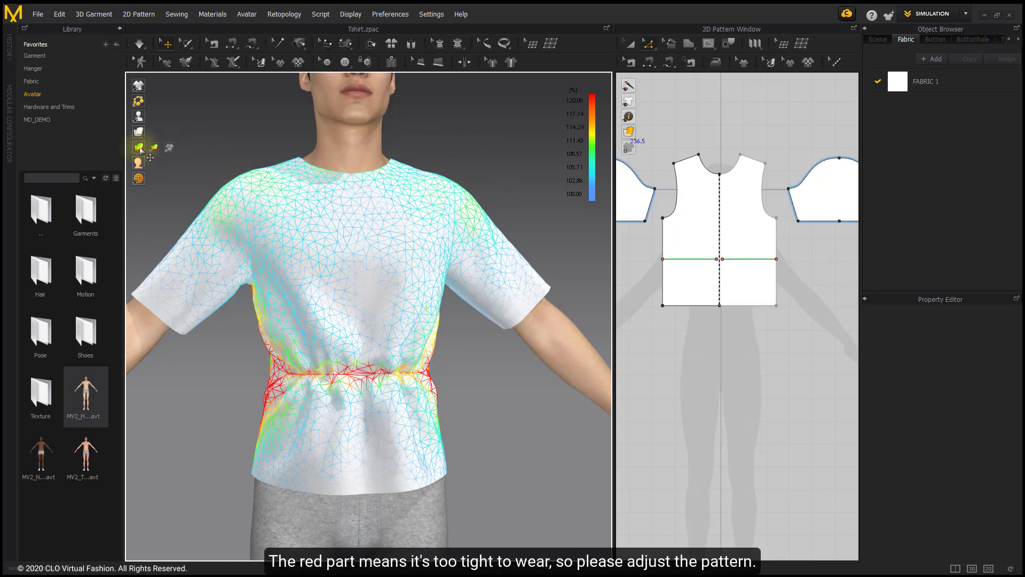
Show the pressure points where the T-shirt touches the avatar, and turn the Strain Map off.
{"action": "left_click", "coordinate": [169, 146]}
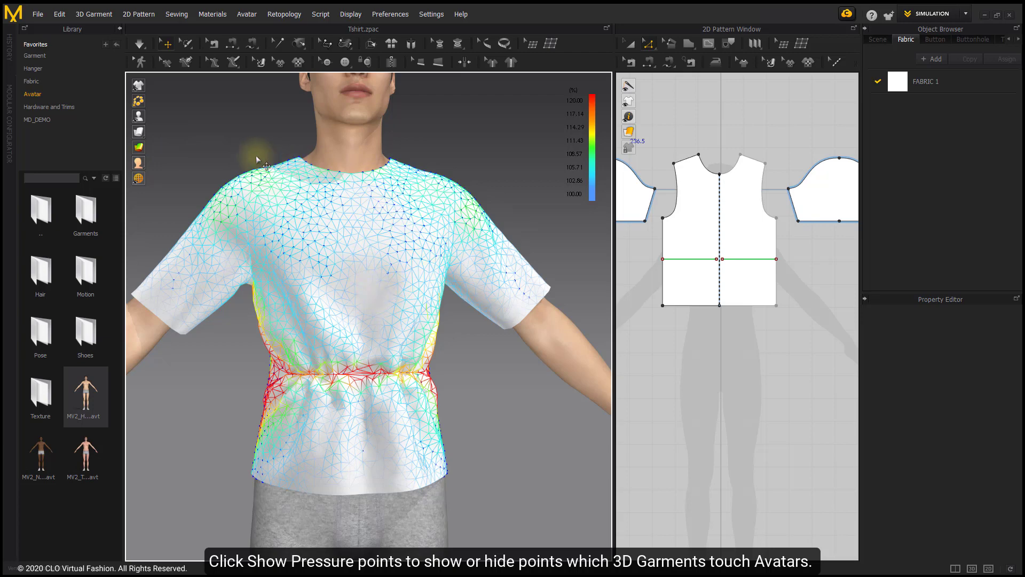
{"action": "left_click", "coordinate": [154, 148]}
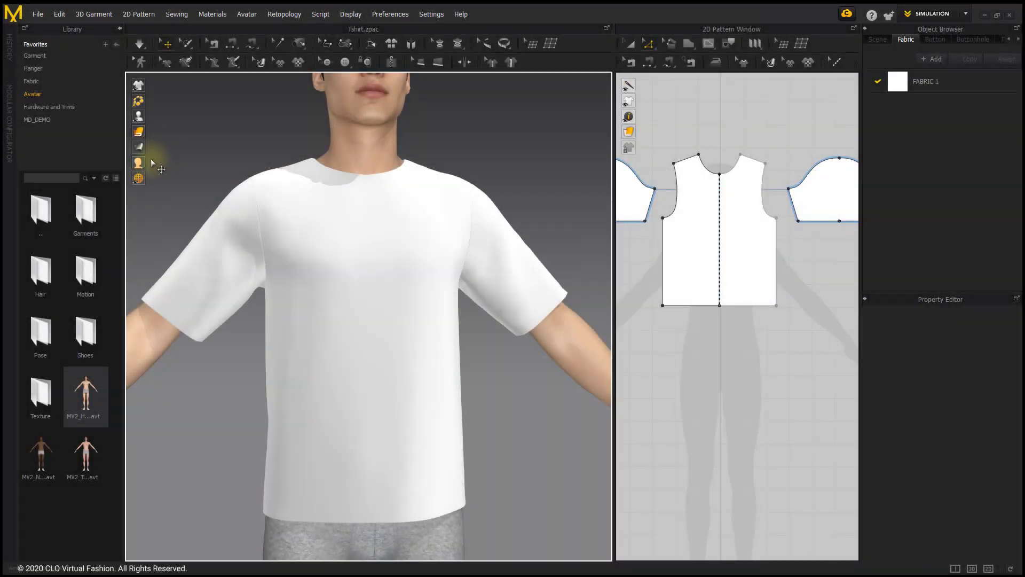
Switch the avatar's display to Monochrome Surface and to Mesh, returning it to Textured Surface after each.
{"action": "left_click", "coordinate": [139, 163]}
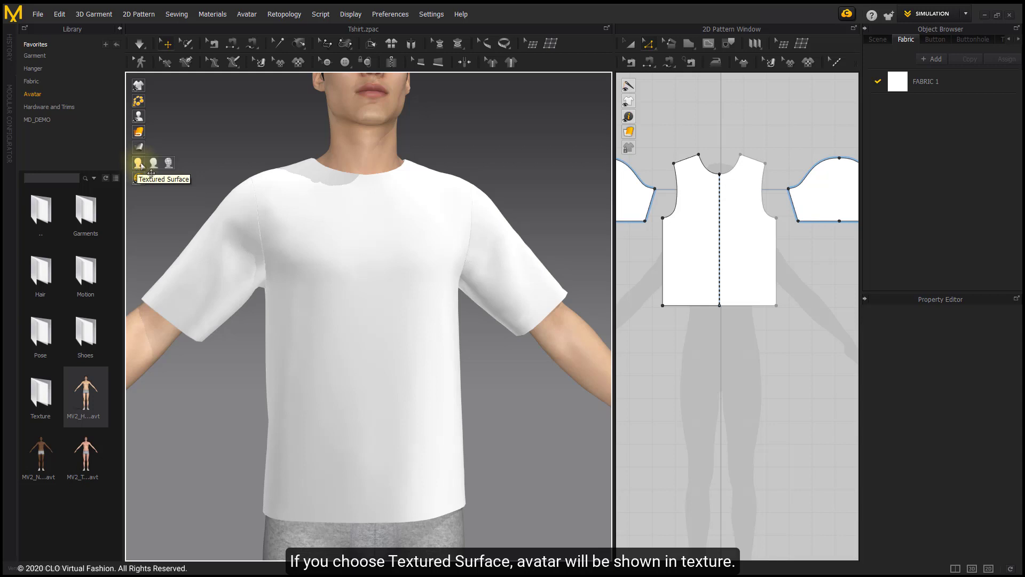
{"action": "left_click", "coordinate": [153, 163]}
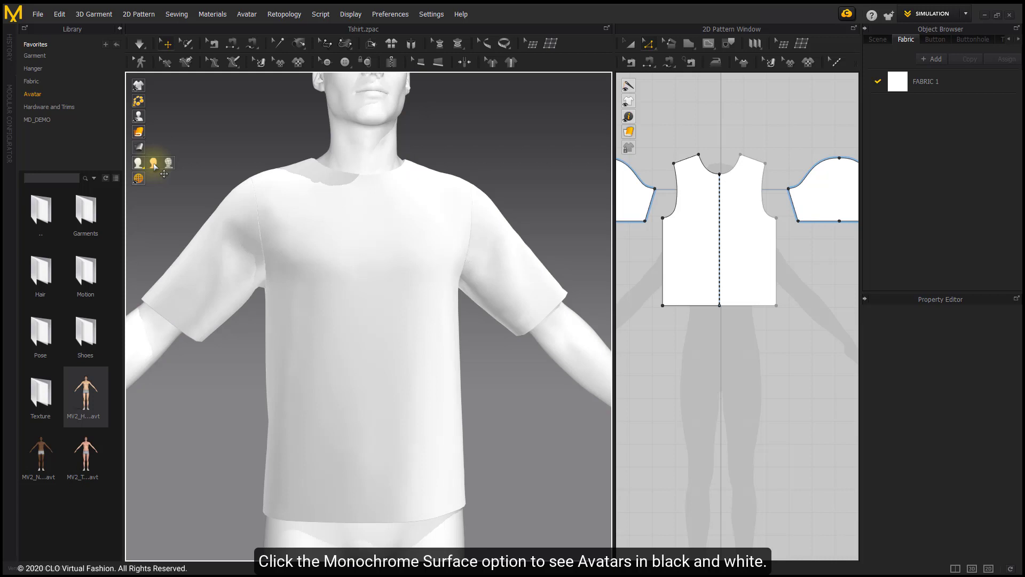
{"action": "left_click", "coordinate": [153, 166]}
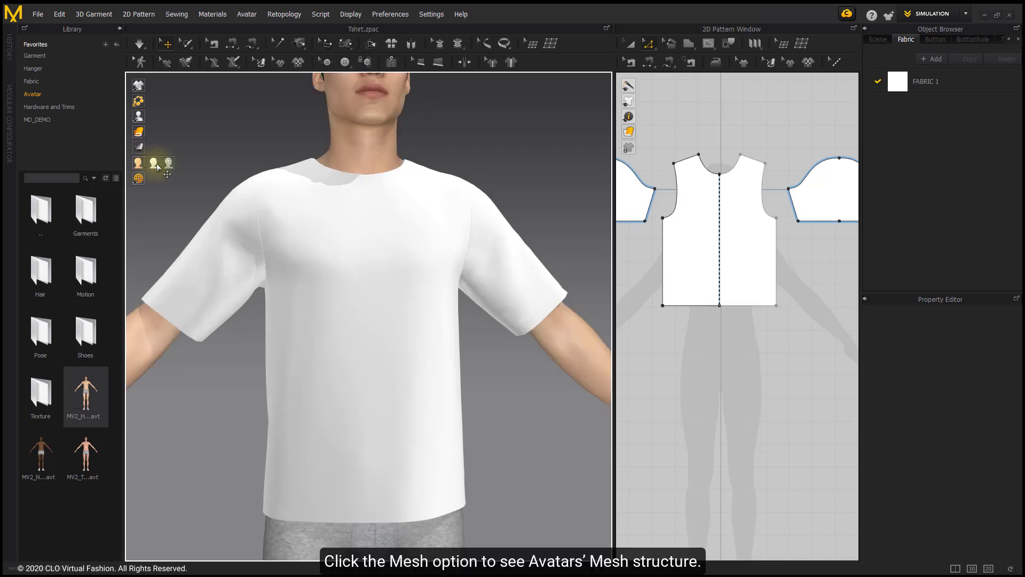
{"action": "left_click", "coordinate": [168, 163]}
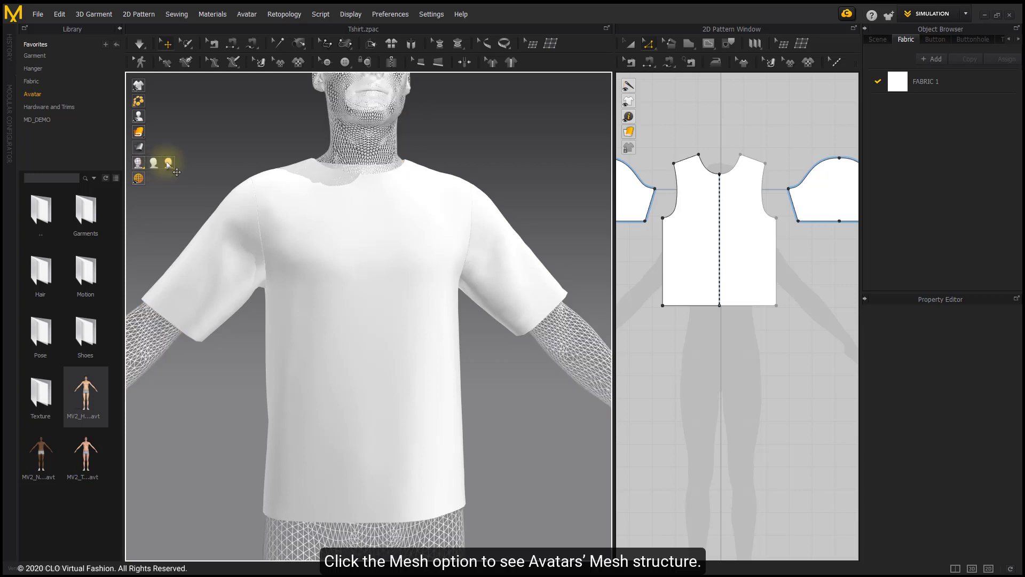
{"action": "left_click", "coordinate": [168, 164]}
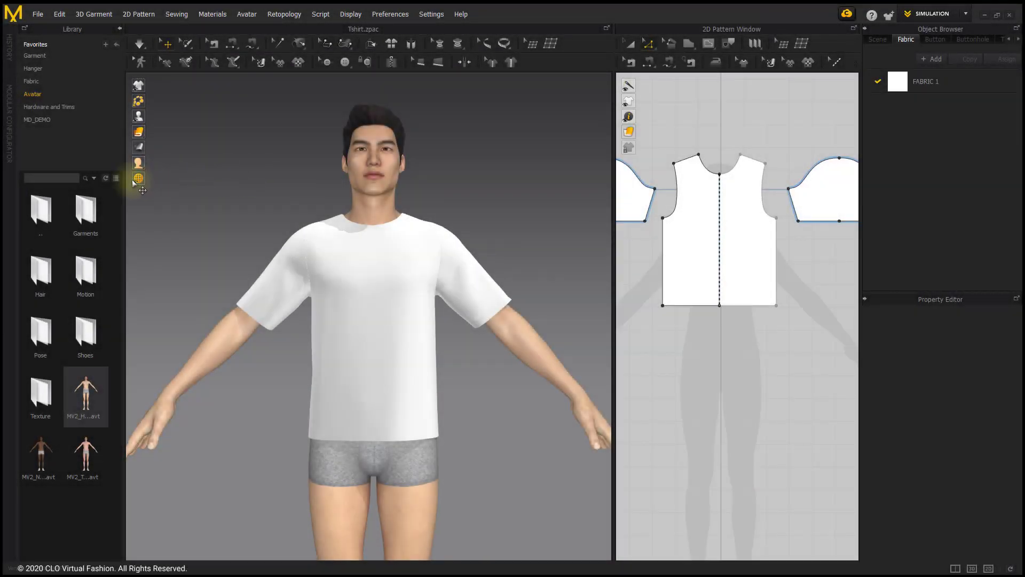
Show the light controller in the 3D window and select the light to view its properties.
{"action": "mouse_move", "coordinate": [135, 181]}
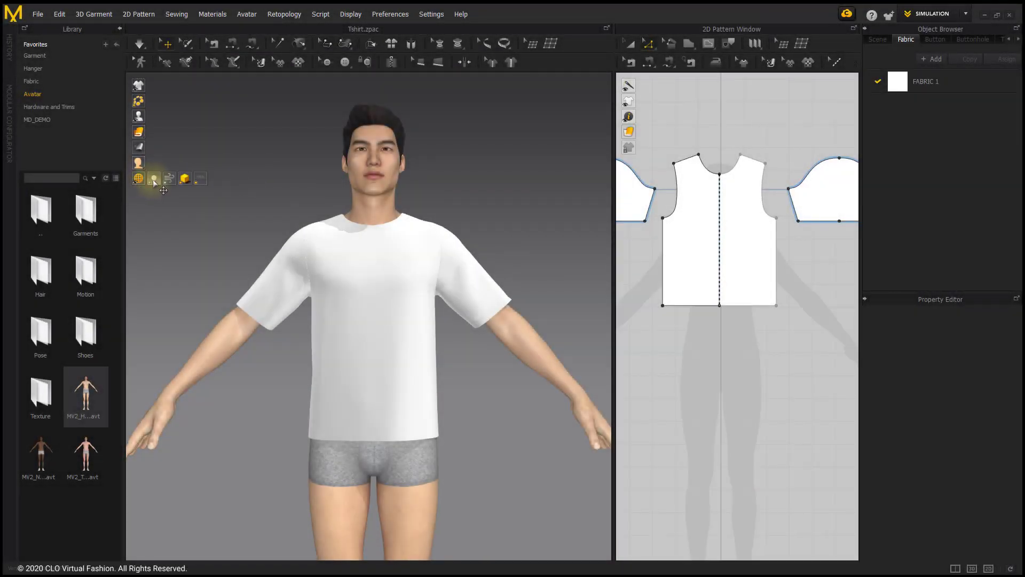
{"action": "left_click", "coordinate": [153, 179]}
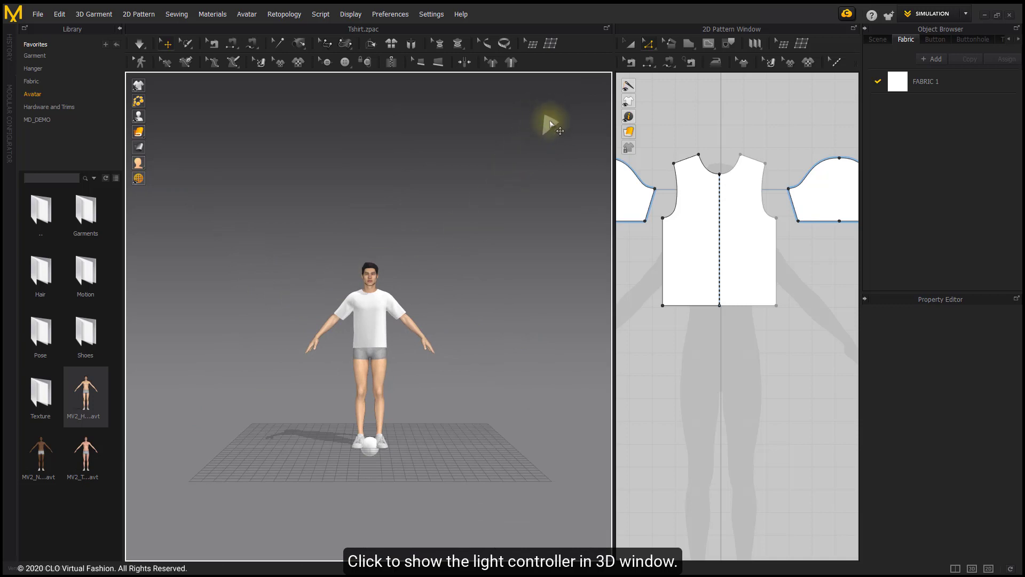
{"action": "left_click", "coordinate": [550, 124]}
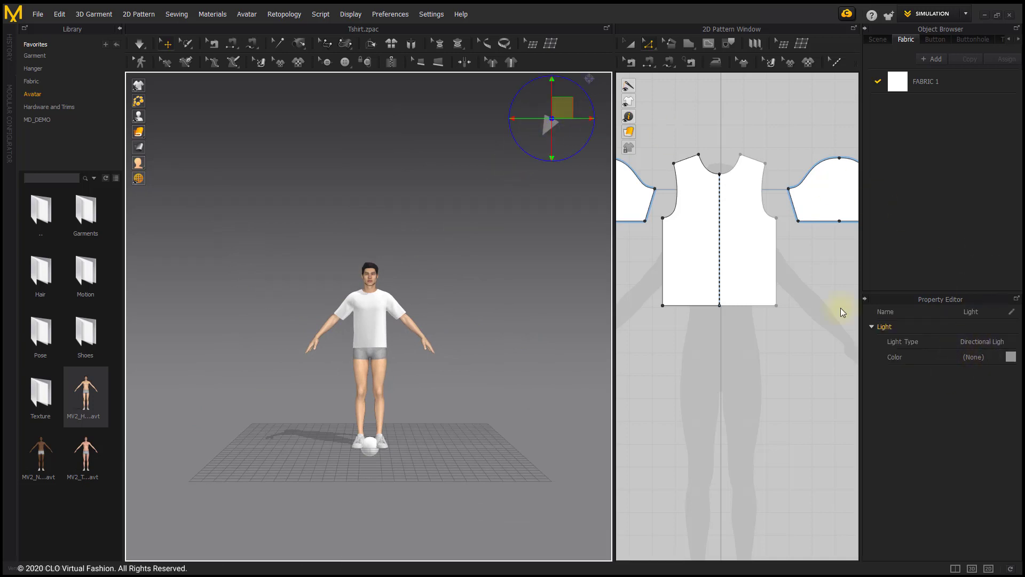
{"action": "scroll", "coordinate": [327, 157], "scroll_direction": "up", "scroll_amount": 1}
{"action": "left_click", "coordinate": [290, 154]}
Show the wind controller in the 3D window, select it to view its properties, and hide it again.
{"action": "mouse_move", "coordinate": [138, 179]}
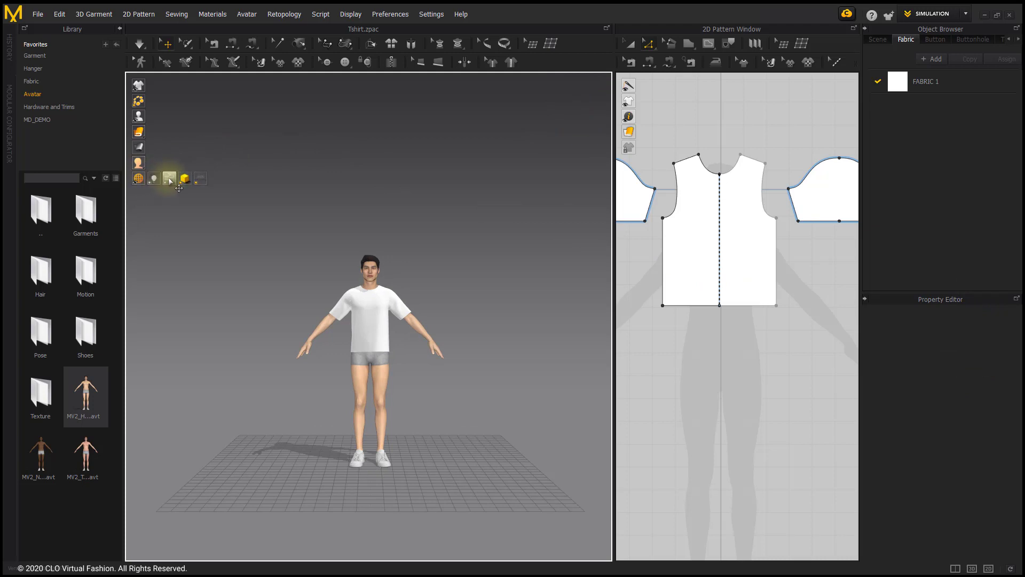
{"action": "left_click", "coordinate": [170, 180]}
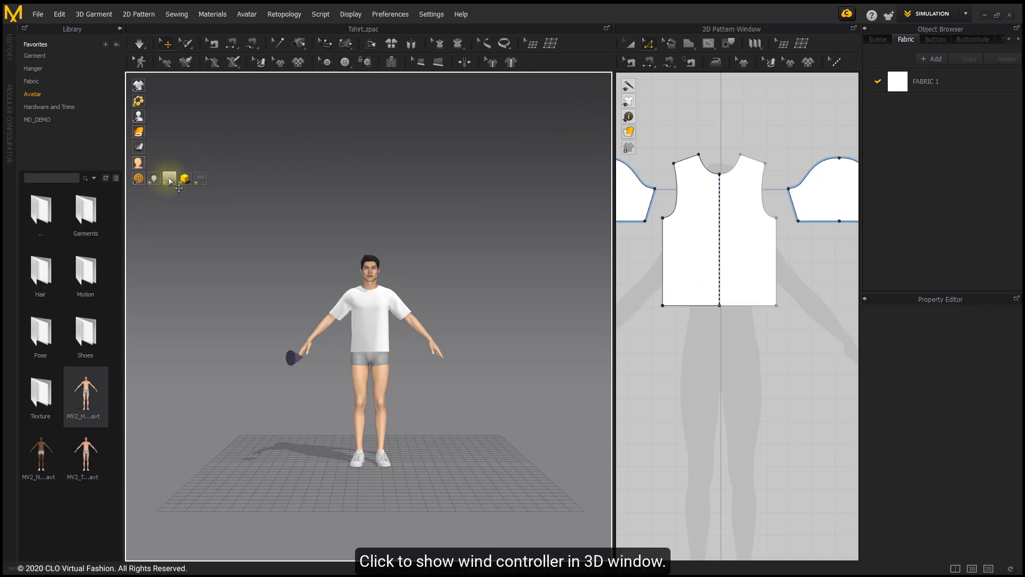
{"action": "left_click", "coordinate": [295, 361]}
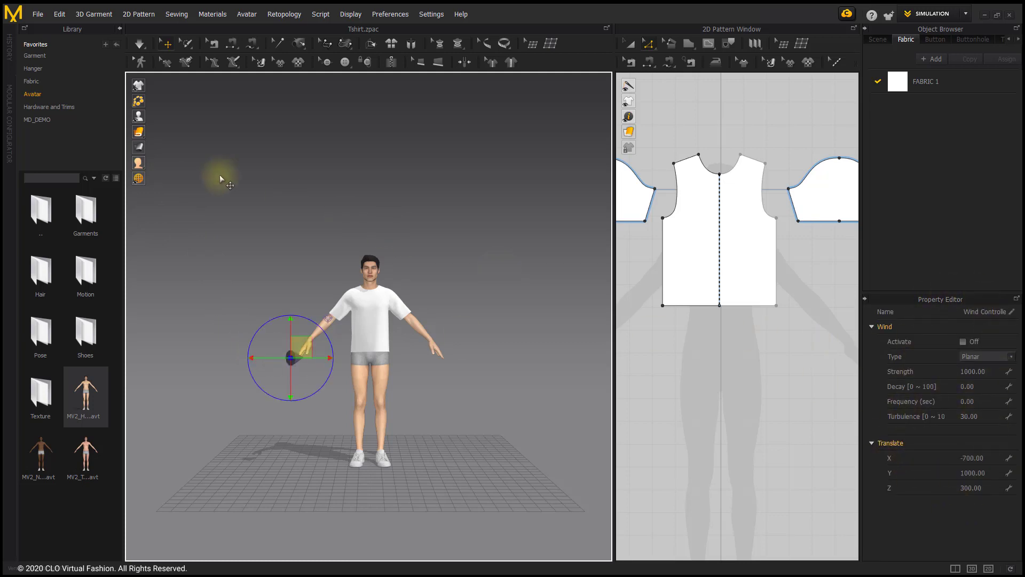
{"action": "left_click", "coordinate": [185, 179]}
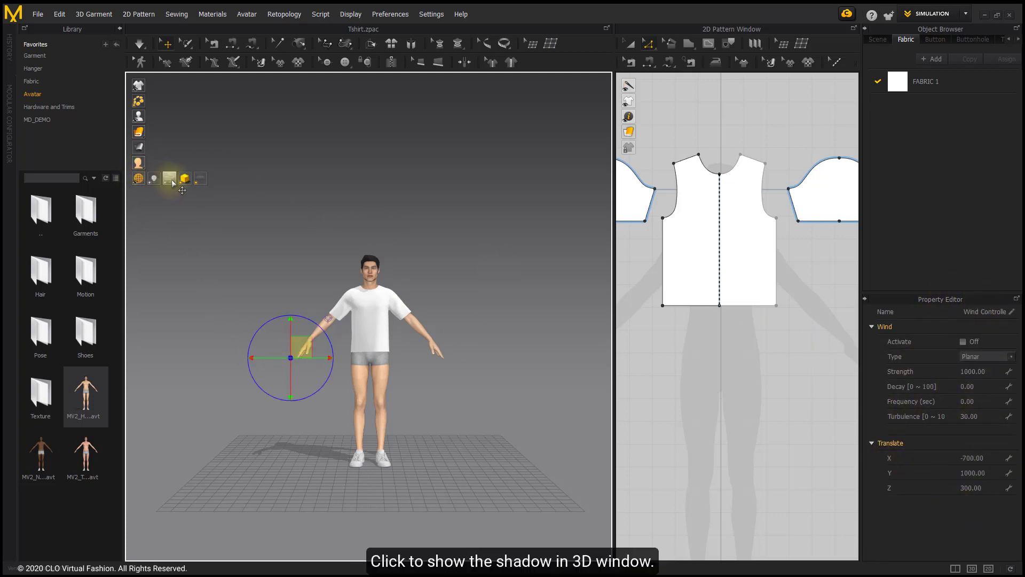
Toggle the shadow in the 3D window off and back on twice.
{"action": "left_click", "coordinate": [185, 180]}
{"action": "left_click", "coordinate": [184, 180]}
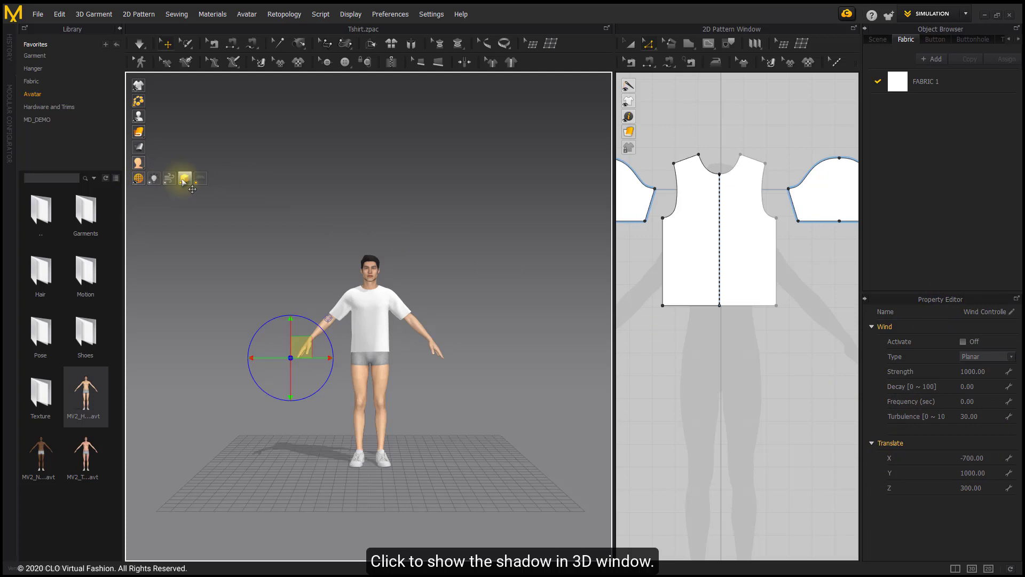
{"action": "left_click", "coordinate": [184, 179]}
{"action": "left_click", "coordinate": [185, 180]}
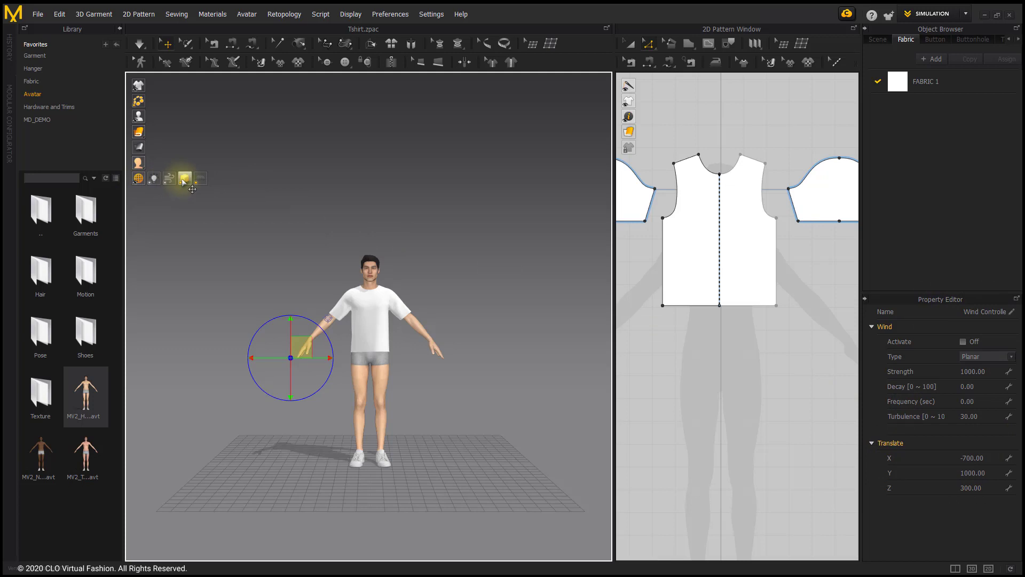
Toggle the ground grid in the 3D window off and back on.
{"action": "left_click", "coordinate": [200, 179]}
{"action": "left_click", "coordinate": [199, 179]}
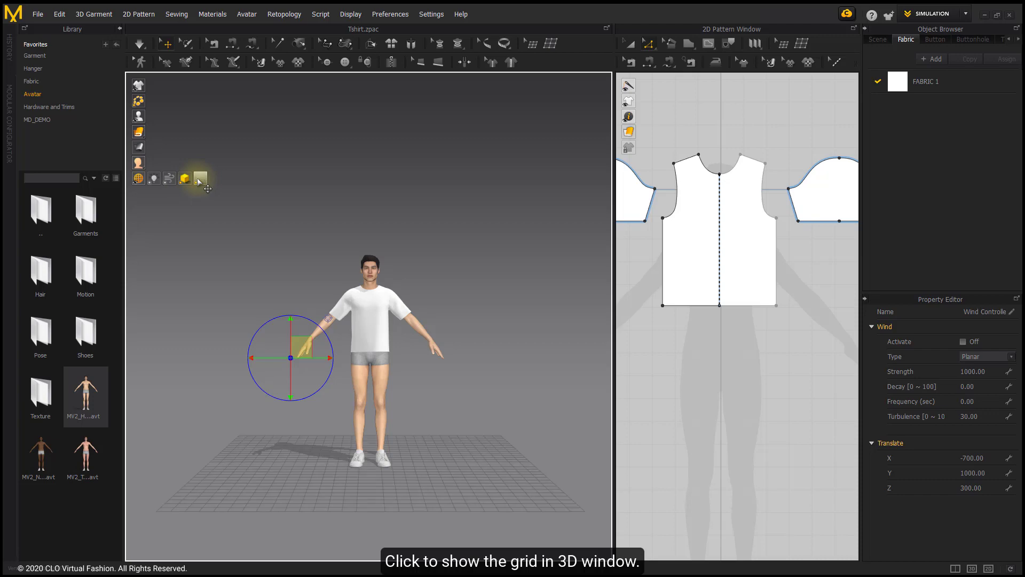
{"action": "left_click", "coordinate": [459, 303]}
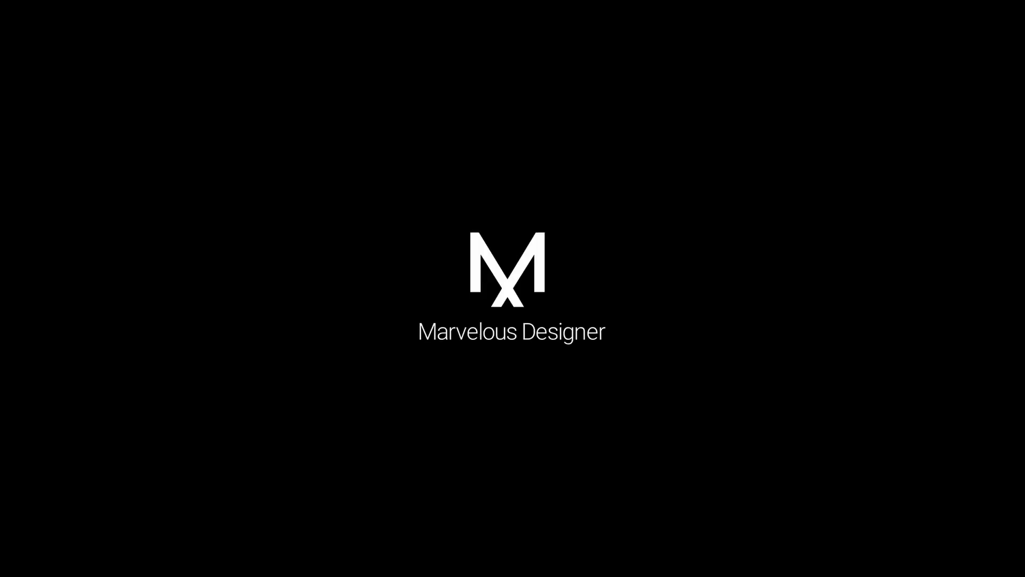